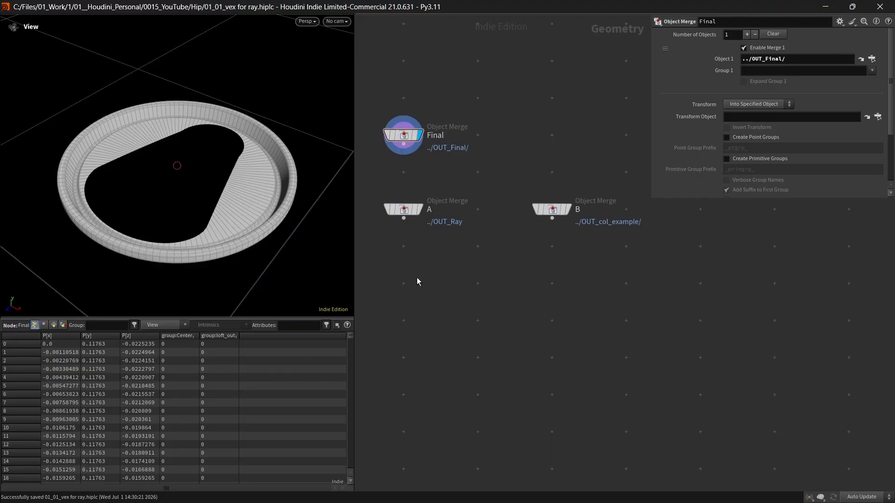
Examine the A, B and Final object merge geometry one after another in the viewport.
left_click(404, 212)
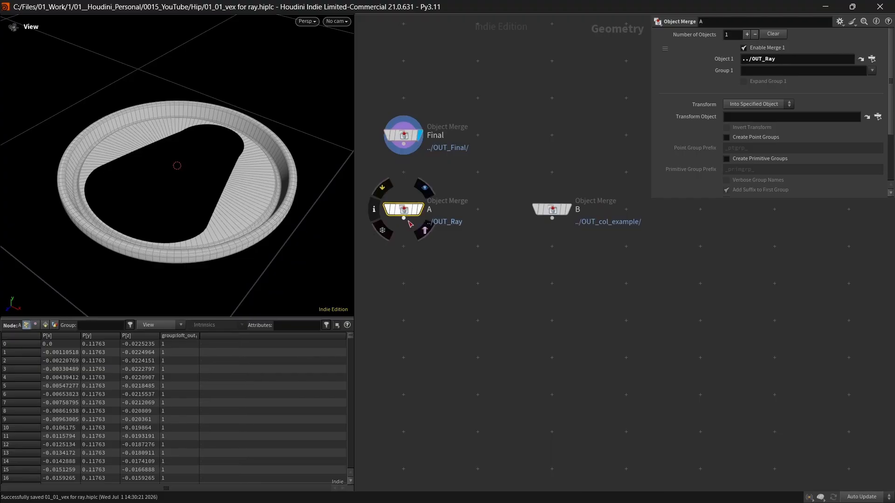
left_click(424, 188)
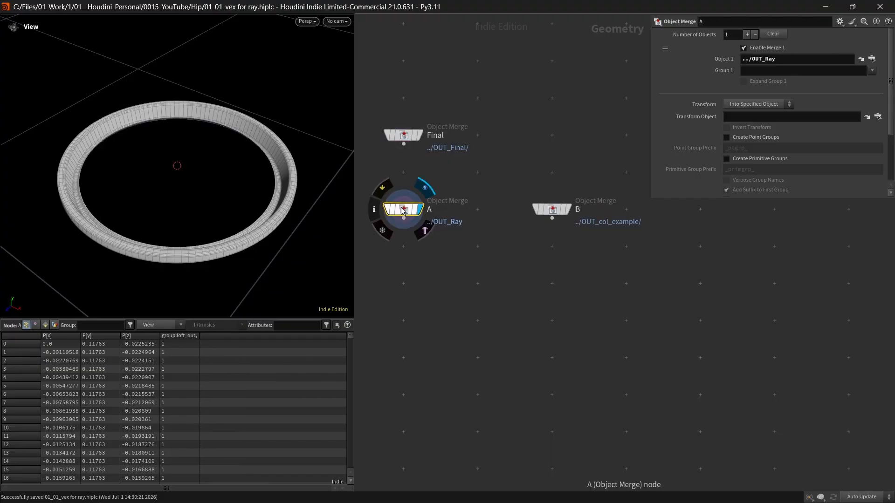
left_click_drag(225, 228, 196, 224)
right_click_drag(196, 223, 195, 150)
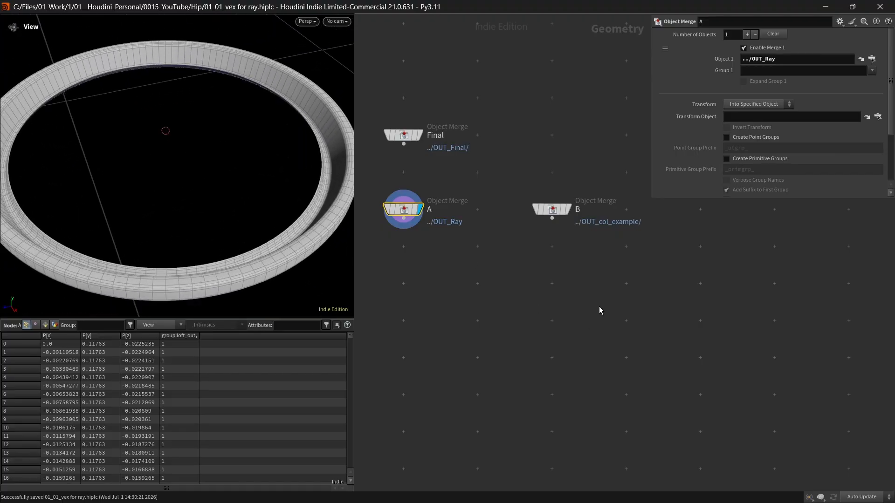
left_click(569, 213)
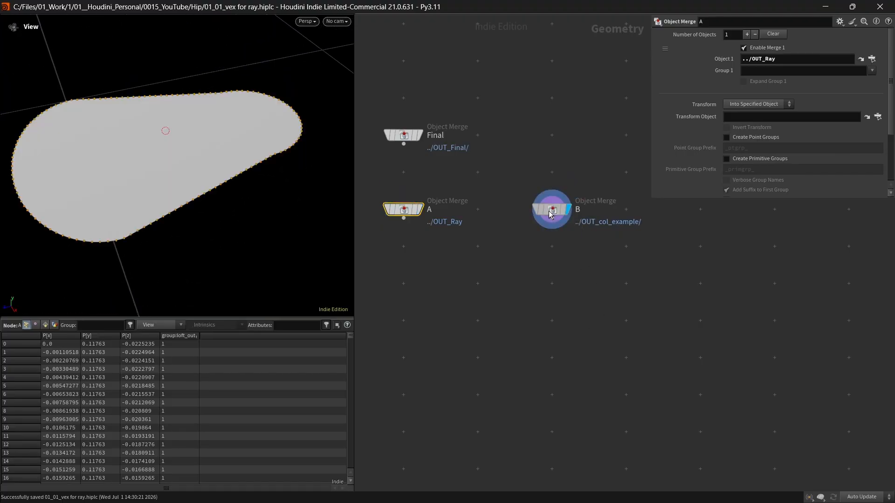
left_click(552, 211)
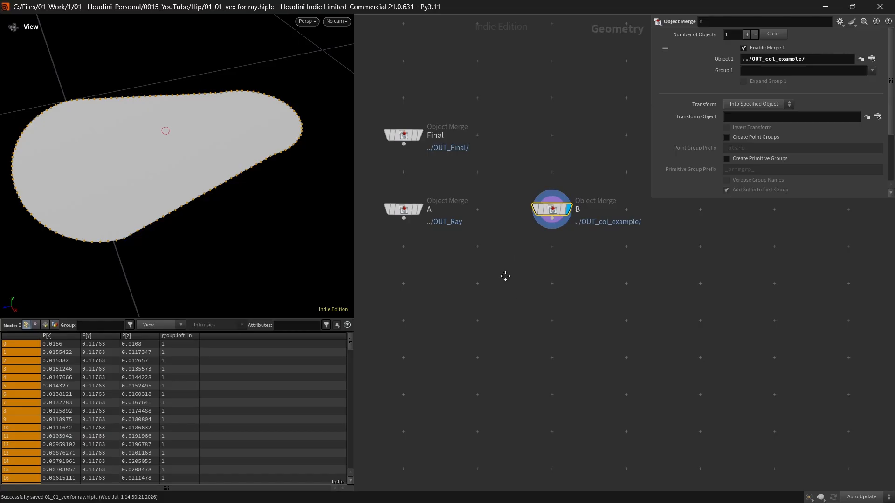
middle_click_drag(505, 276, 554, 319)
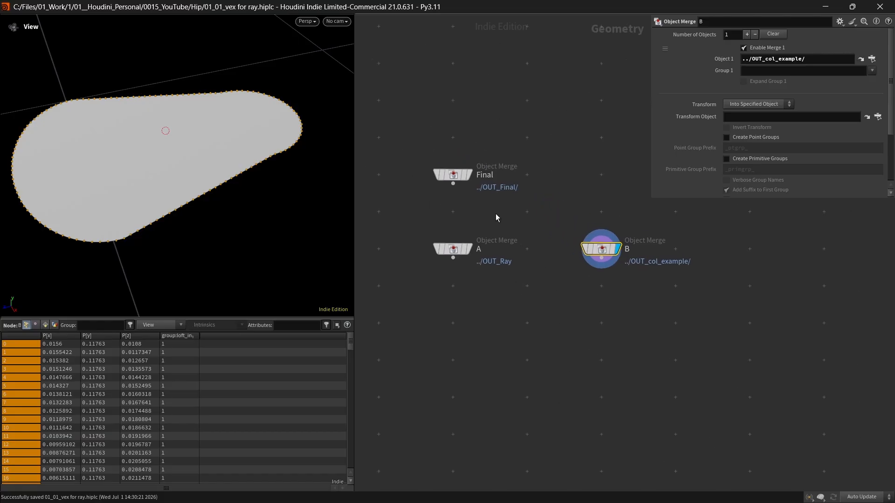
left_click(470, 175)
left_click(459, 176)
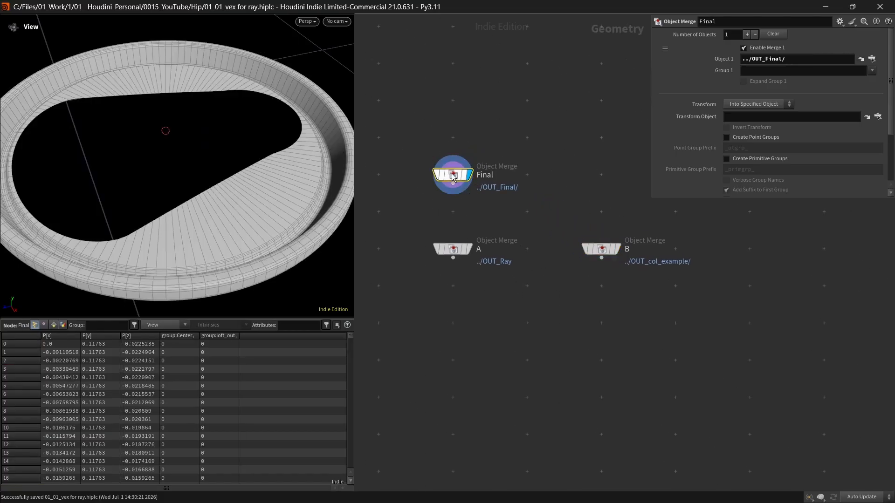
left_click_drag(275, 142, 179, 160)
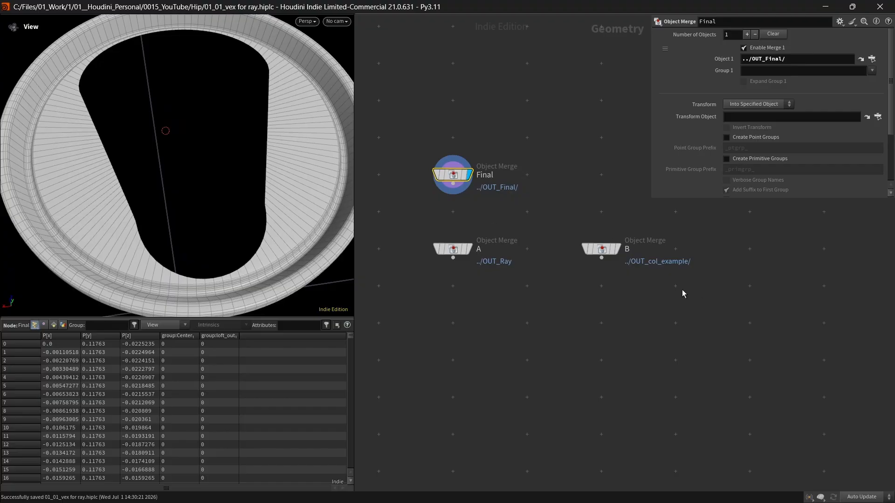
Display object merge A and turn on viewport visualization of its loft_out point group.
left_click(459, 250)
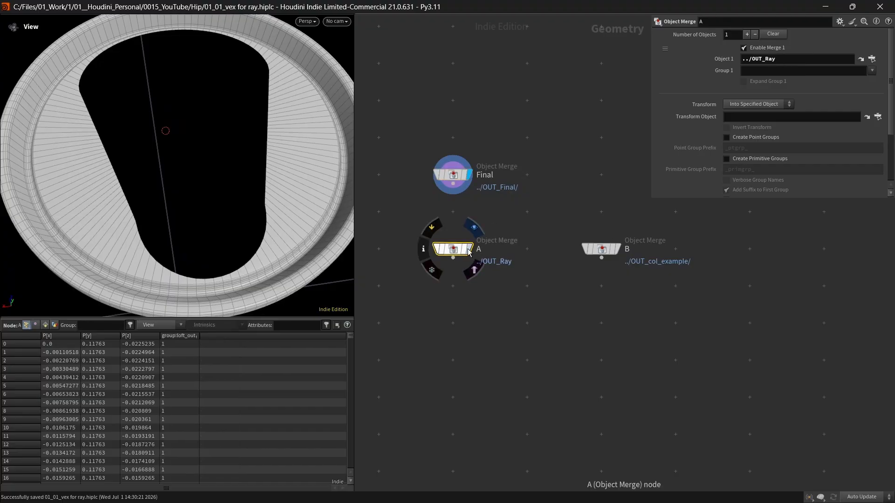
left_click(467, 250)
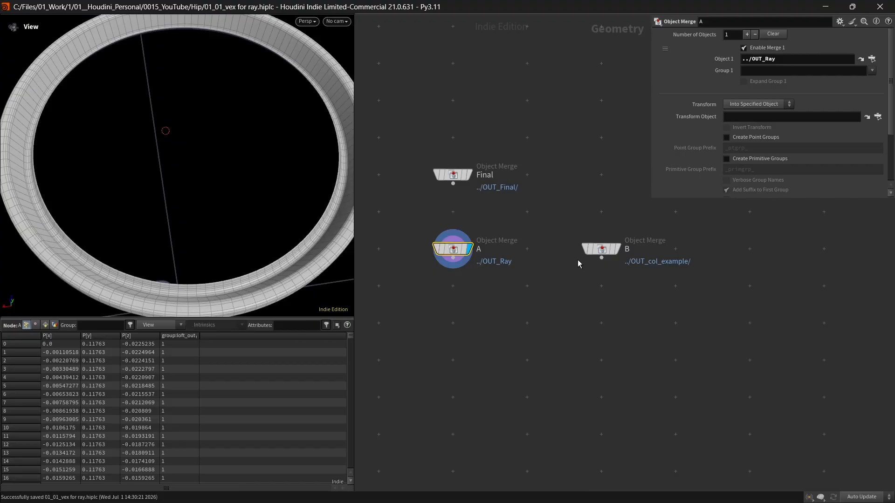
mouse_move(461, 252)
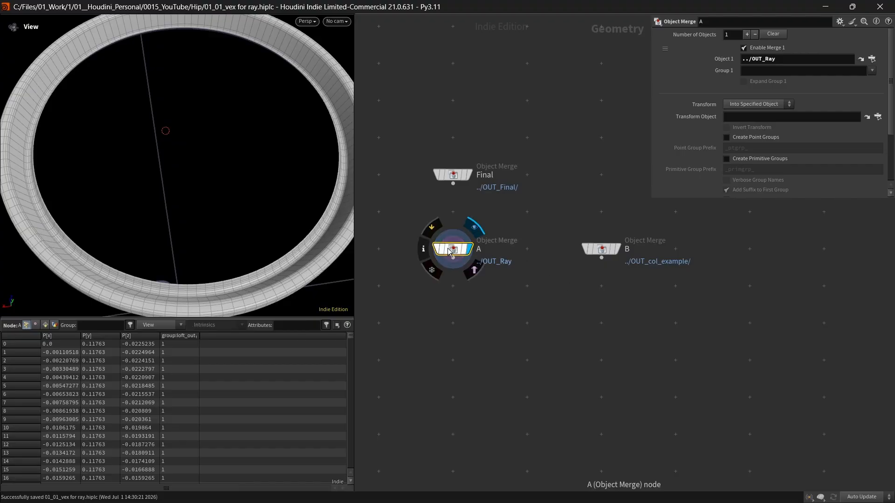
left_click(424, 248)
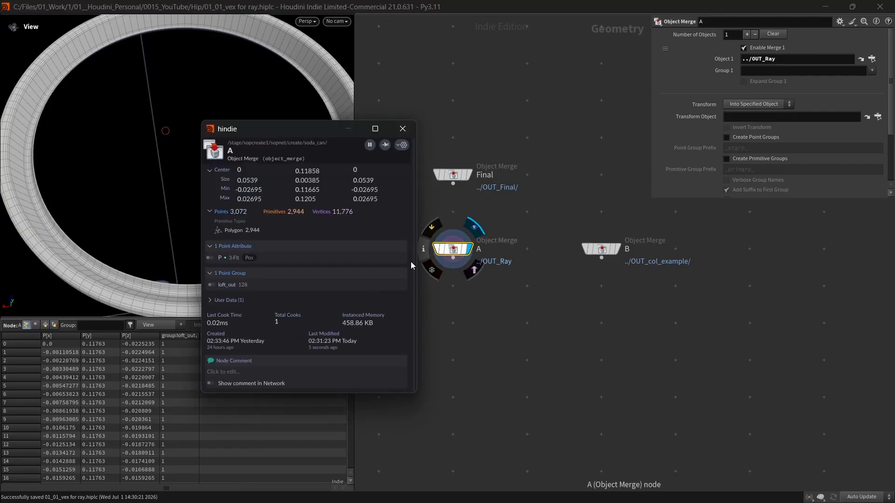
left_click(212, 285)
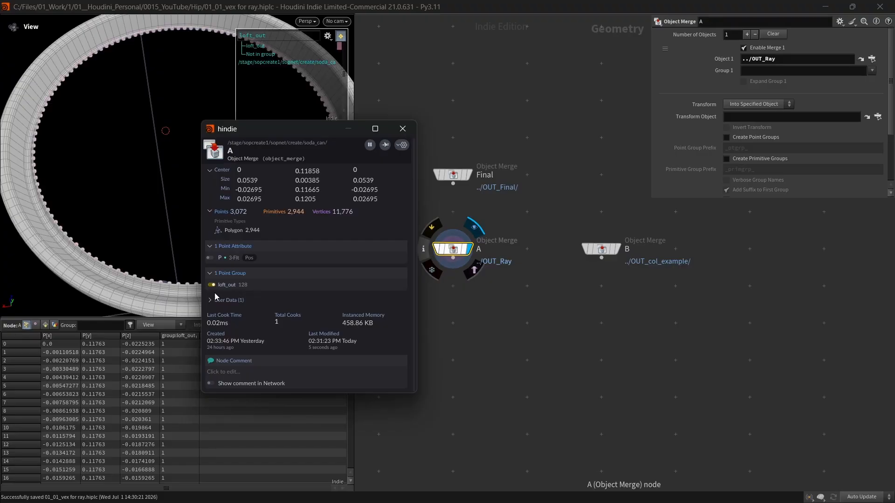
left_click(407, 132)
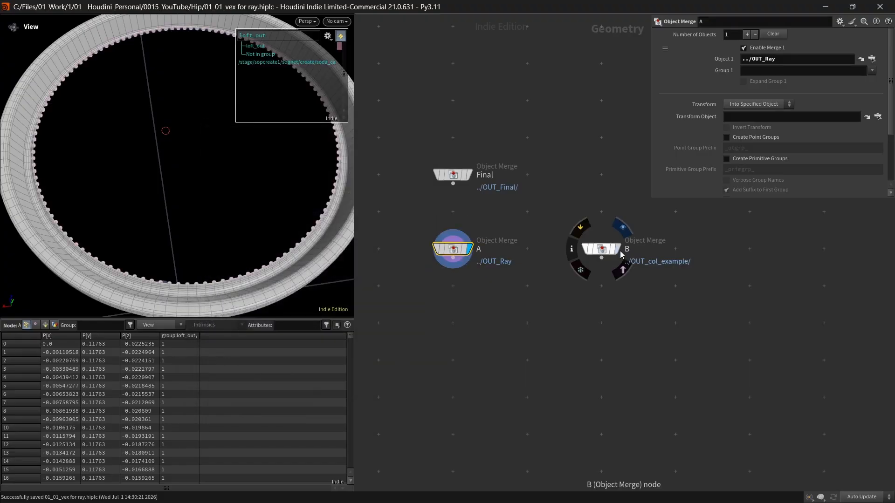
Display object merge B, turn on visualization of its loft_in point group, and return the display to Final.
left_click(602, 250)
left_click(573, 250)
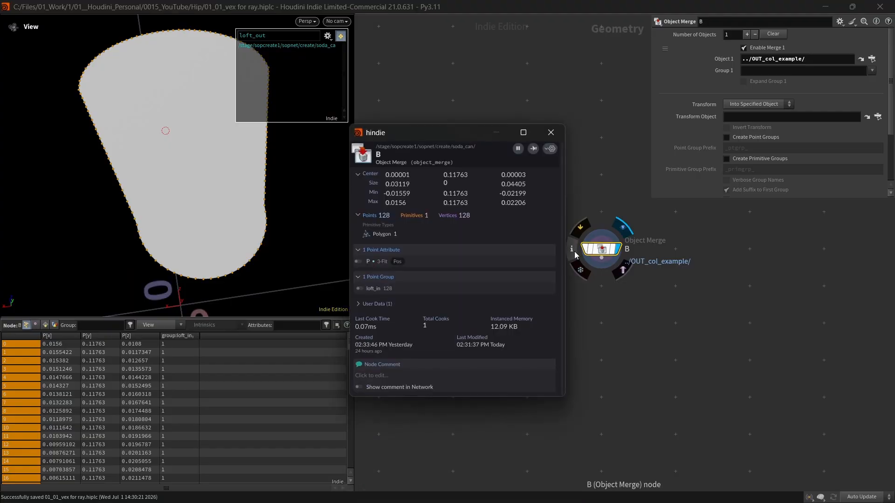
left_click(363, 290)
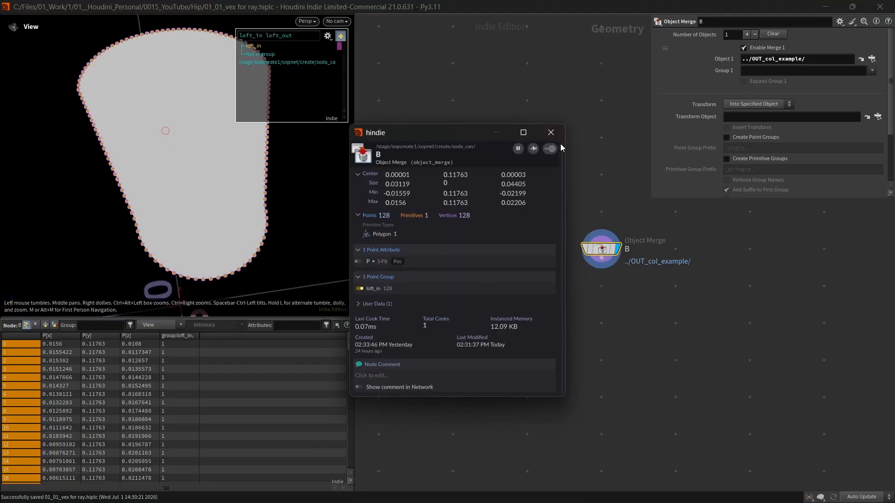
left_click(550, 133)
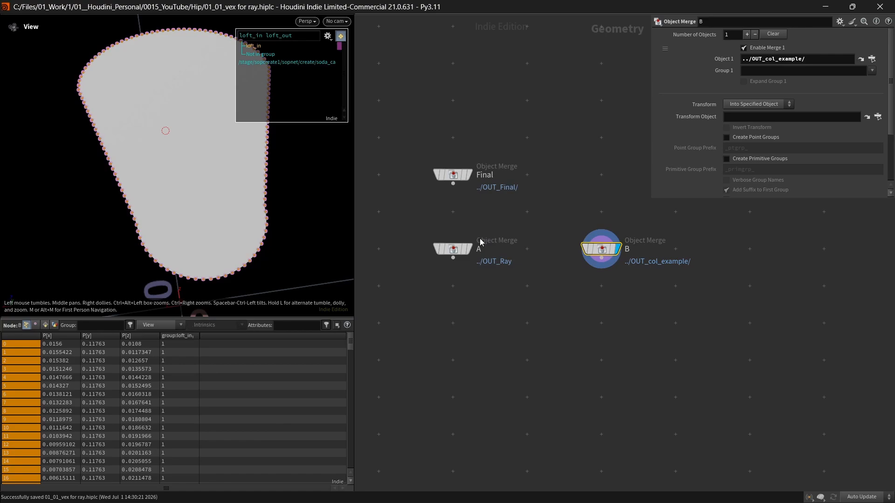
left_click(469, 176)
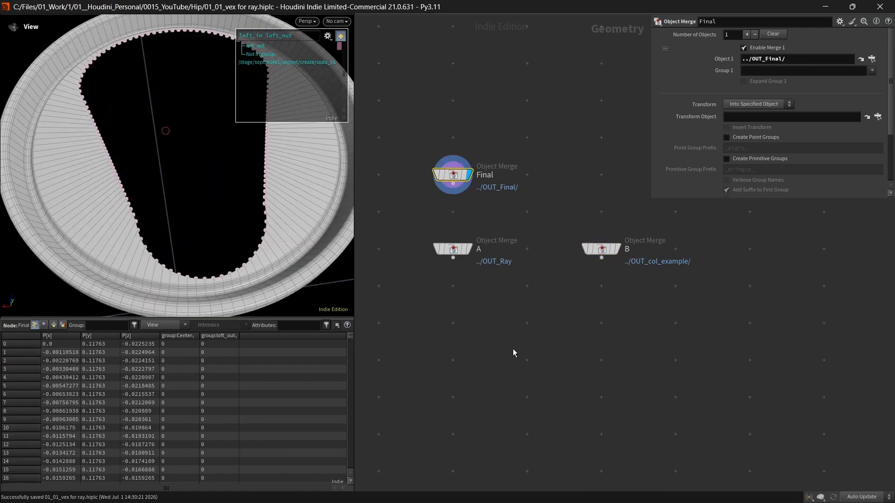
Add a Merge node below A and B and wire both object merges into it.
left_click(453, 258)
key("Tab")
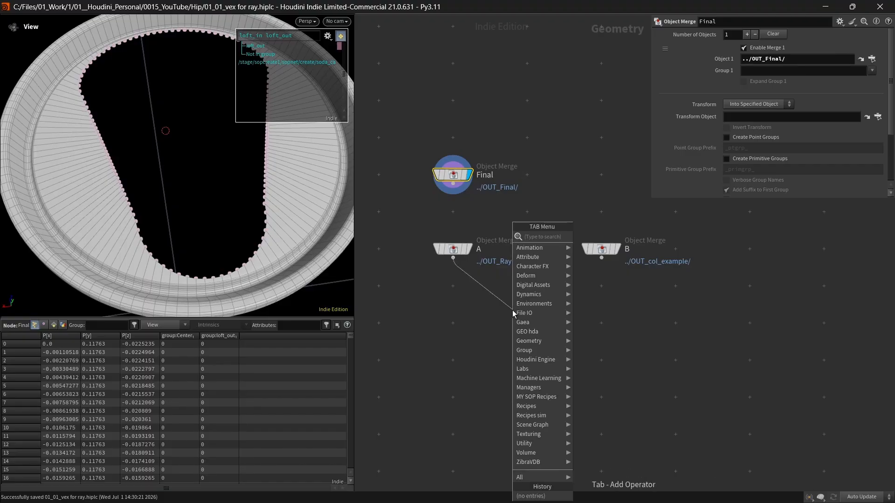
type("merge")
key("Return")
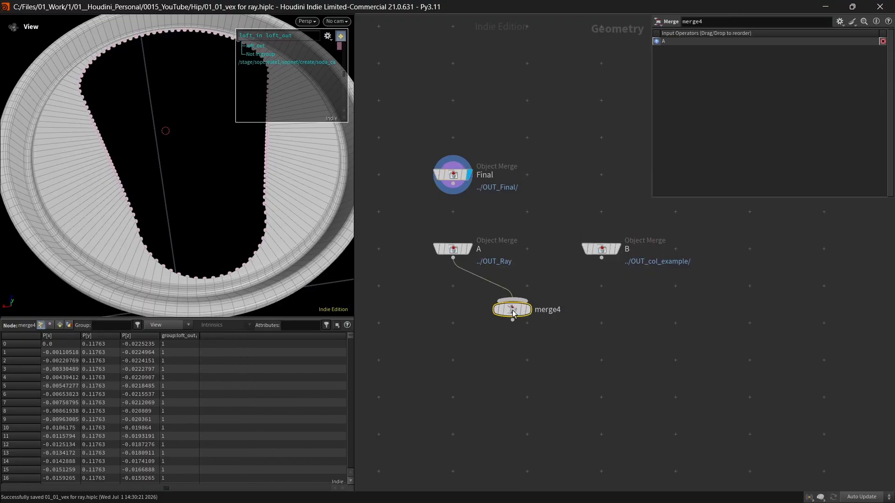
left_click_drag(513, 313, 528, 323)
left_click_drag(601, 258, 533, 308)
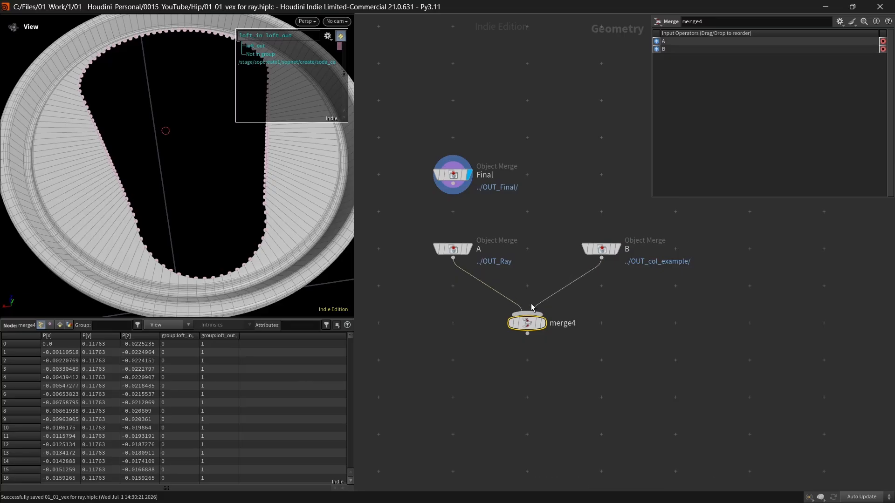
Add a PolyLoft node fed by the merge of A and B and display its result.
middle_click_drag(521, 401, 525, 367)
left_click(531, 298)
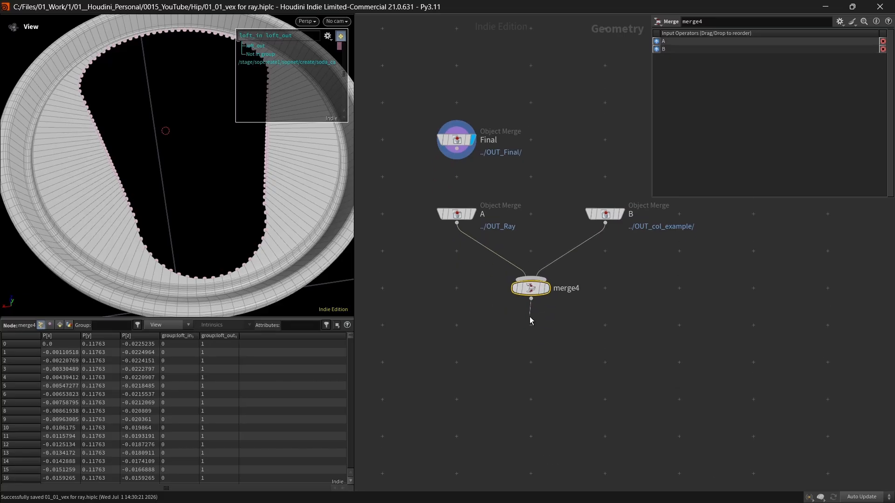
key("Tab")
type("poly")
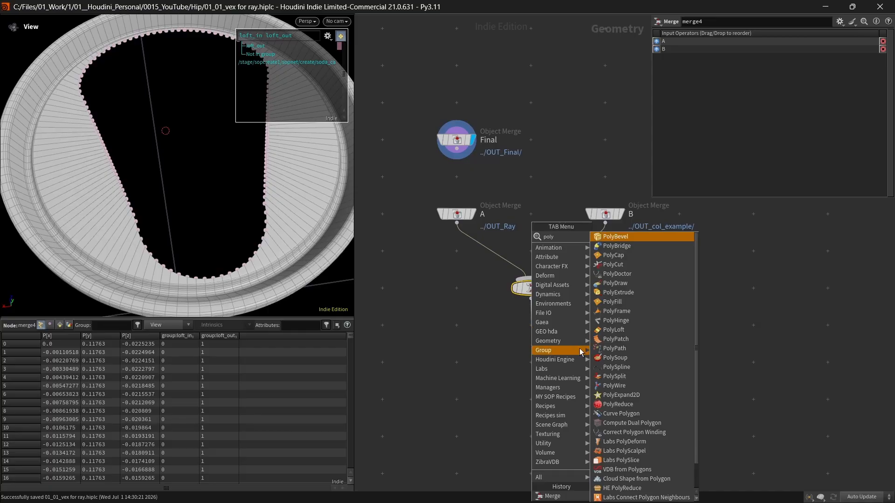
left_click(613, 330)
left_click_drag(532, 328, 533, 327)
key("r")
left_click(532, 327)
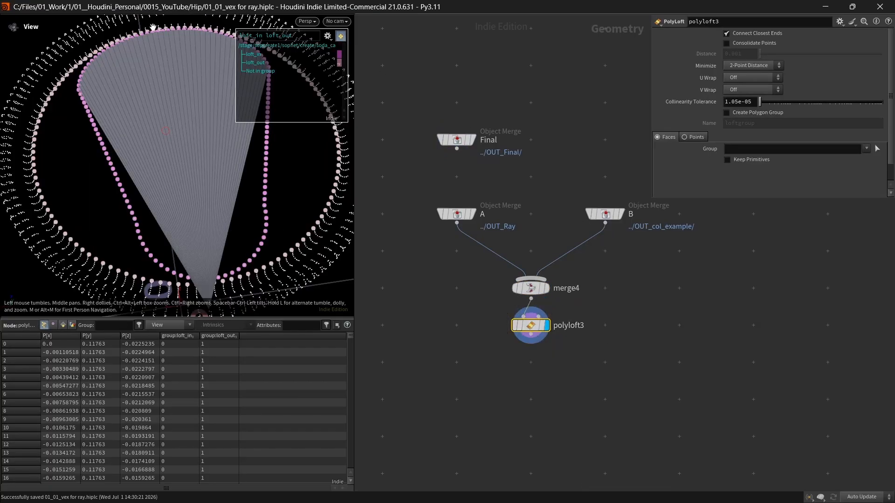
Switch the PolyLoft to lofting points, with loft_in as Group 0 and loft_out as Group 1.
left_click(694, 137)
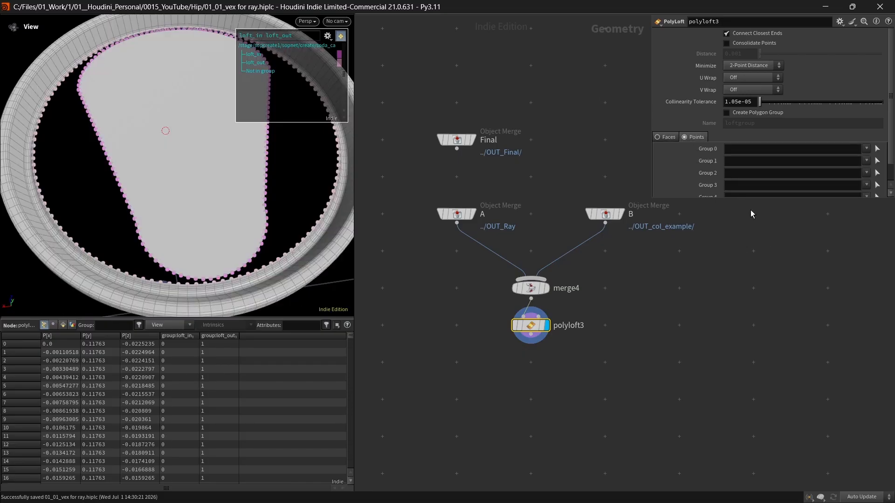
left_click(873, 149)
left_click(861, 159)
left_click(872, 161)
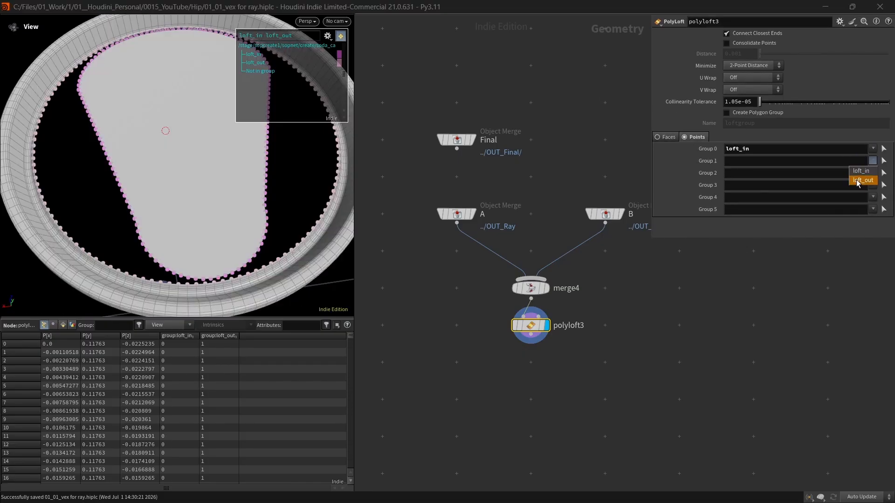
left_click(860, 180)
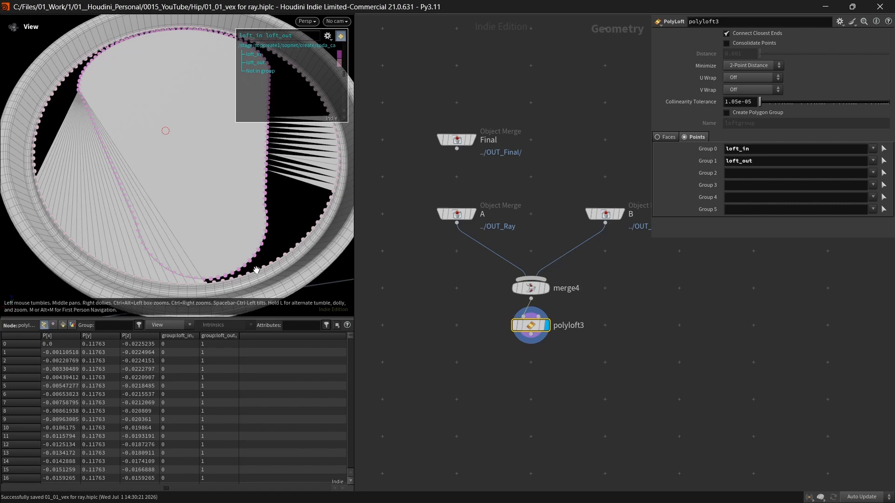
Add a PolyBridge node beside the PolyLoft and connect the merge output to its first input.
middle_click_drag(623, 351, 550, 322)
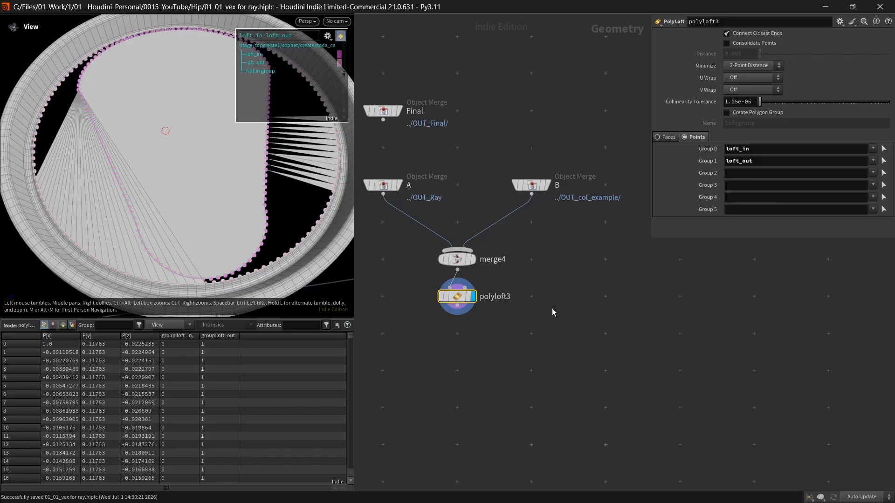
key("Tab")
mouse_move(556, 306)
type("polybridge")
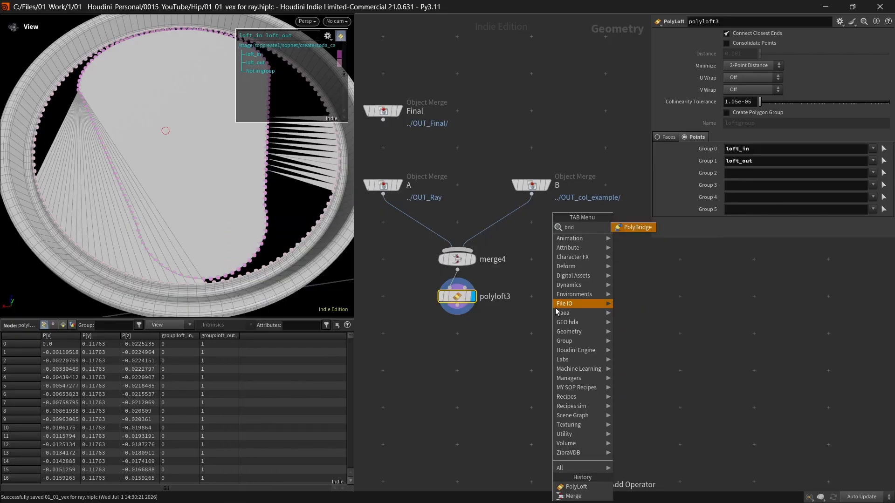
key("Return")
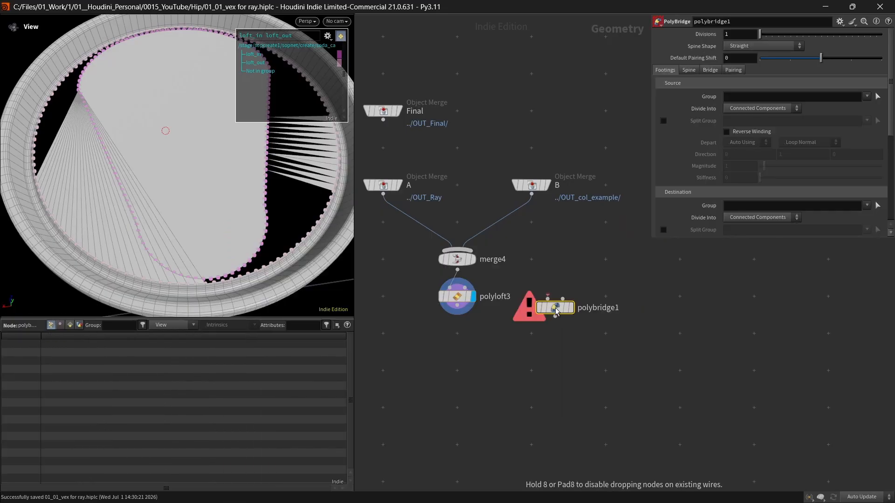
left_click(457, 269)
left_click(548, 299)
left_click_drag(553, 309, 554, 315)
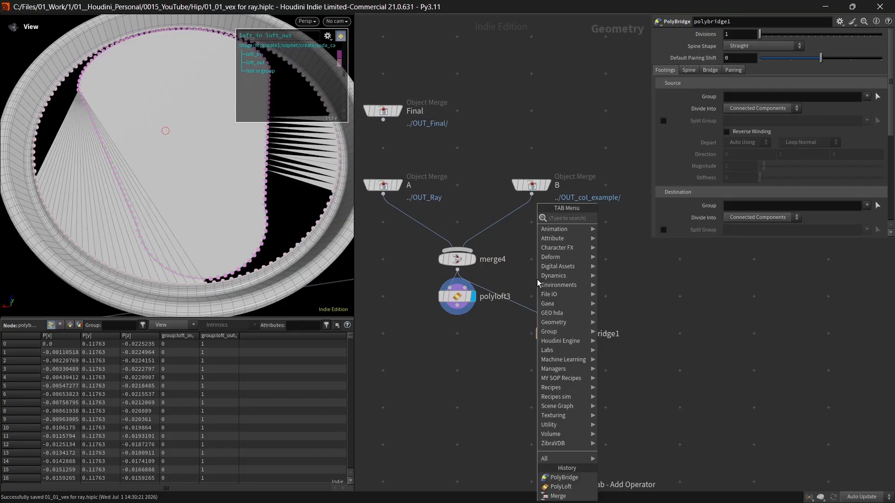
Insert a Group Promote node on the wire between the merge and the PolyBridge and select it for editing.
key("Tab")
type("grop")
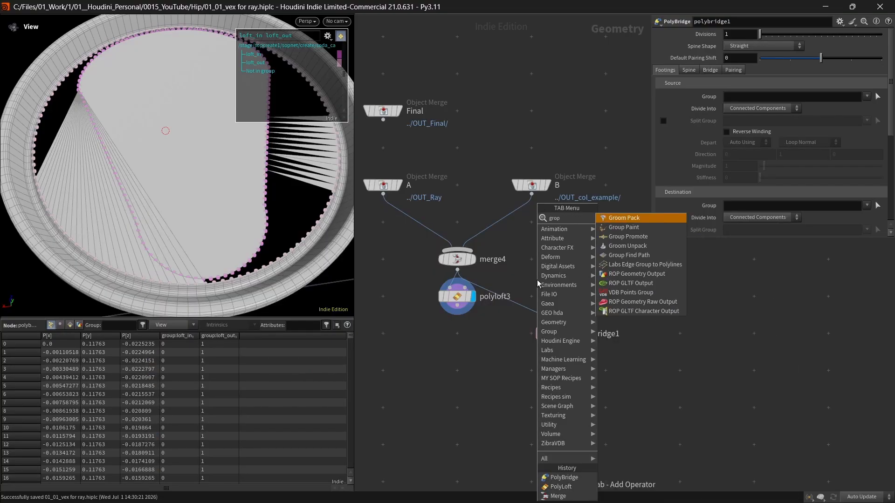
key("Down")
key("Down")
key("Return")
left_click(539, 280)
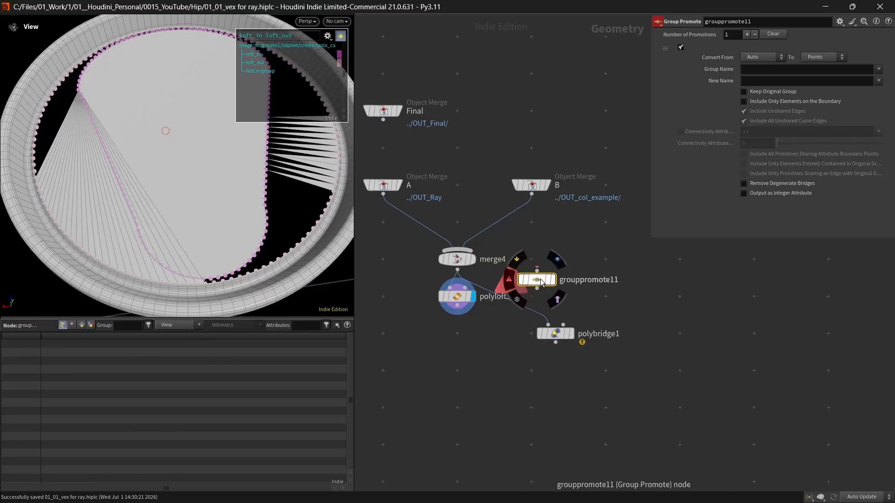
left_click_drag(541, 279, 561, 299)
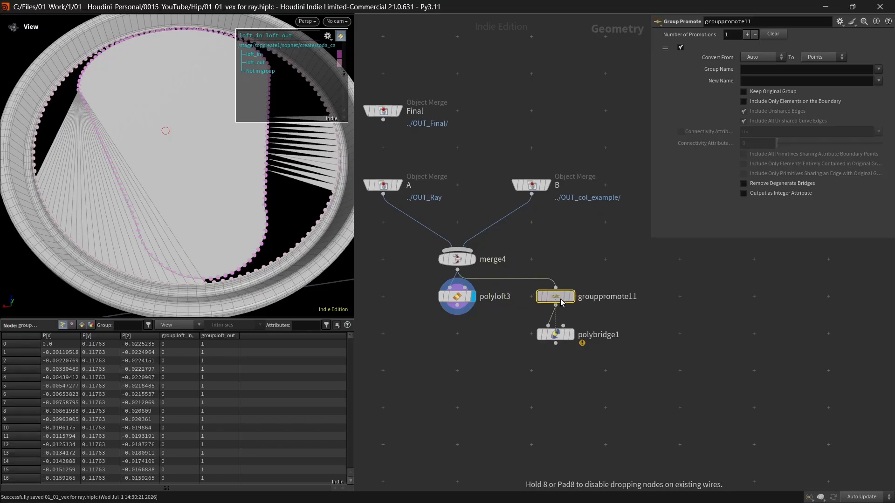
left_click(559, 334)
left_click(563, 297)
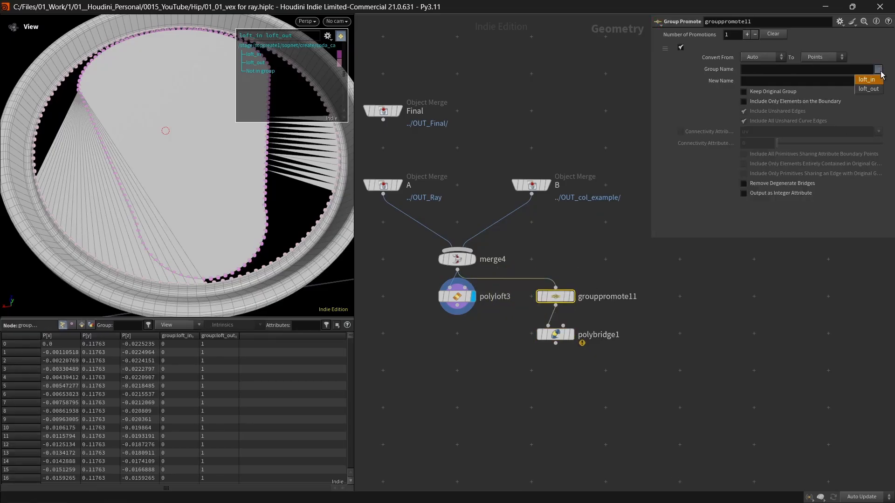
Set up two promotions in the Group Promote, with loft_in and loft_out each used as both group name and new name.
left_click(867, 79)
left_click(878, 81)
left_click(866, 91)
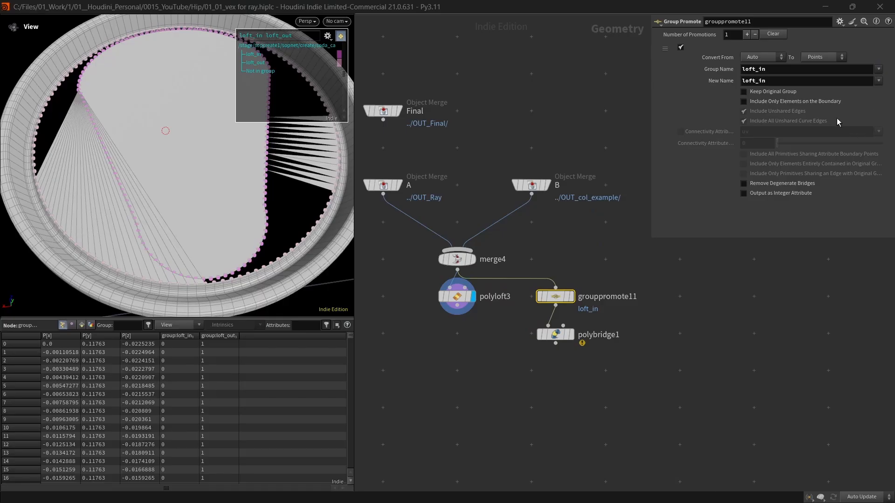
left_click(747, 35)
scroll(885, 167, "down", 5)
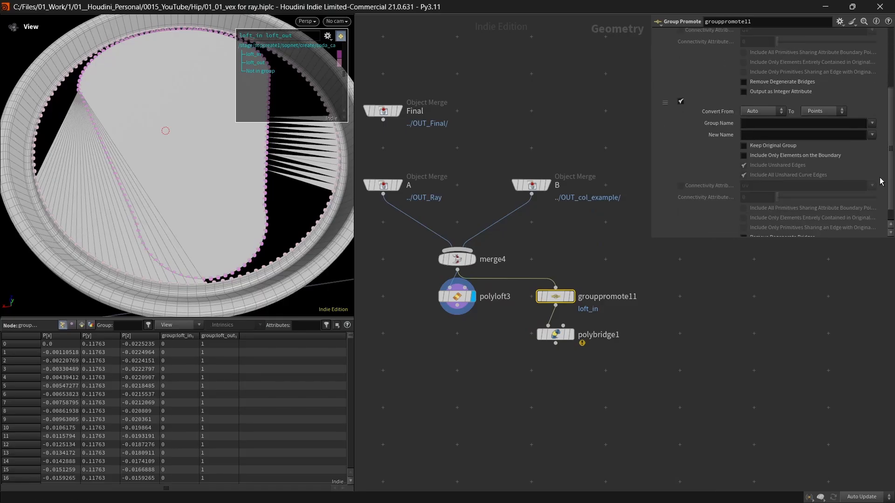
left_click(873, 125)
left_click(859, 144)
left_click(871, 135)
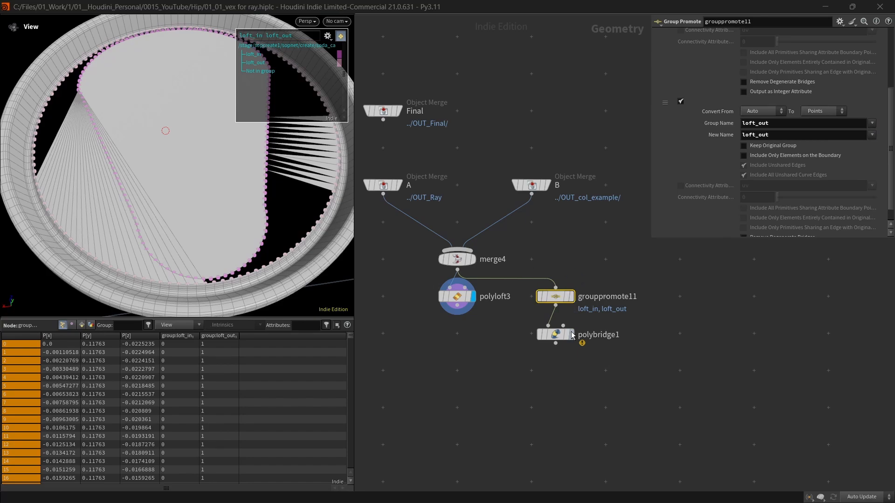
Display the PolyBridge, set its source group to loft_in and destination group to loft_out, and check the node's info.
left_click(556, 334)
left_click(570, 335)
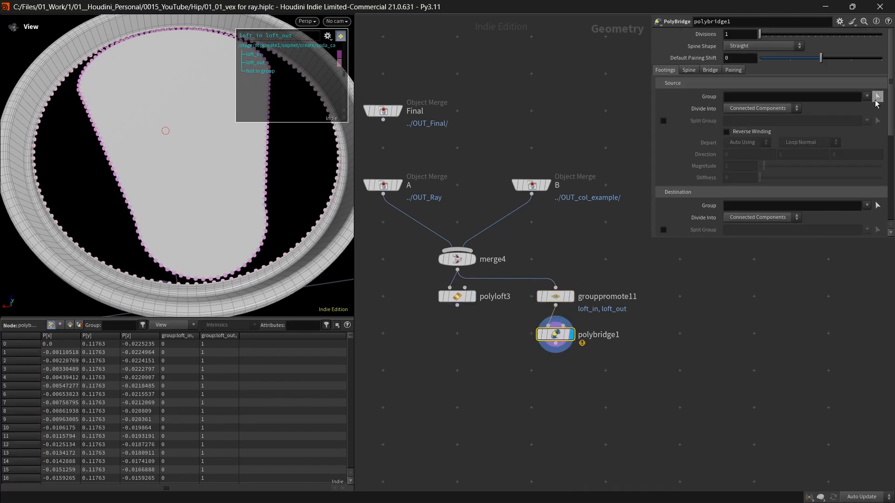
left_click(867, 97)
left_click(789, 116)
left_click(867, 206)
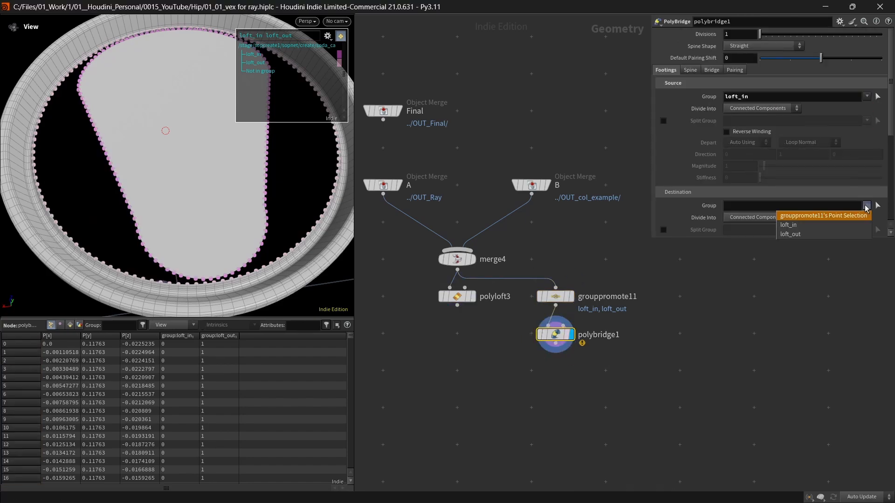
left_click(791, 234)
mouse_move(531, 332)
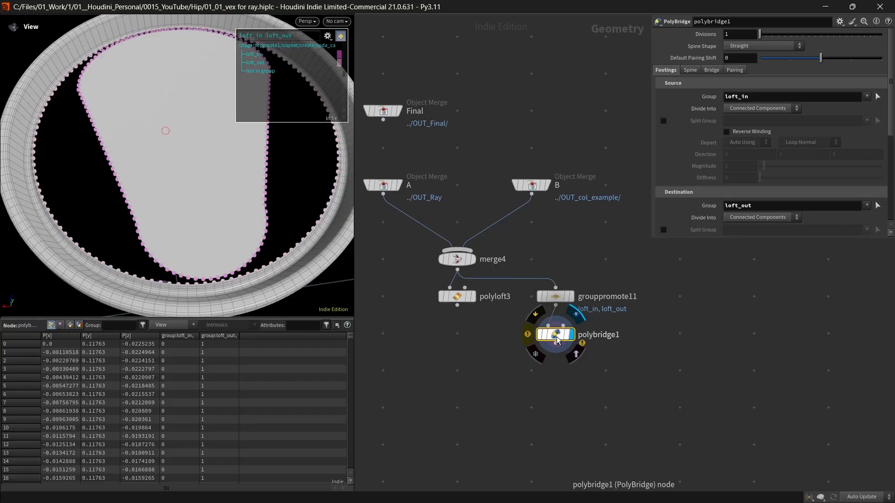
middle_click(528, 338)
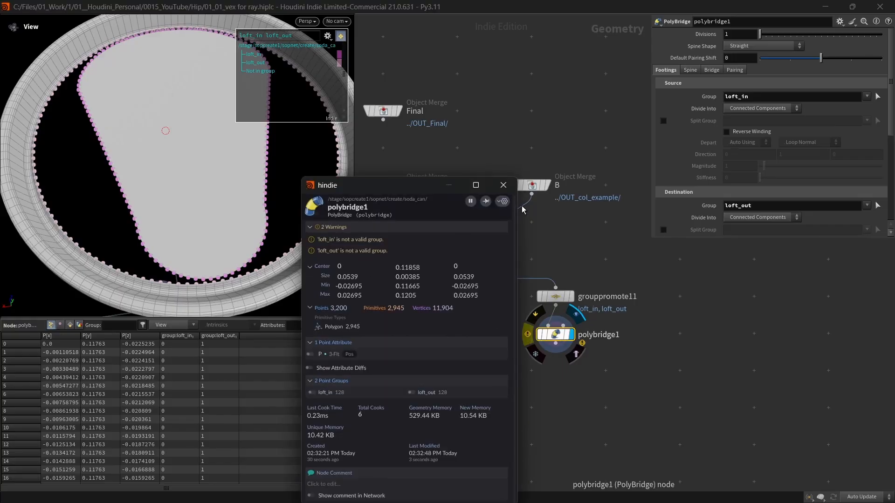
Set the Group Promote's loft_out promotion to convert from Points to Edges.
left_click(564, 296)
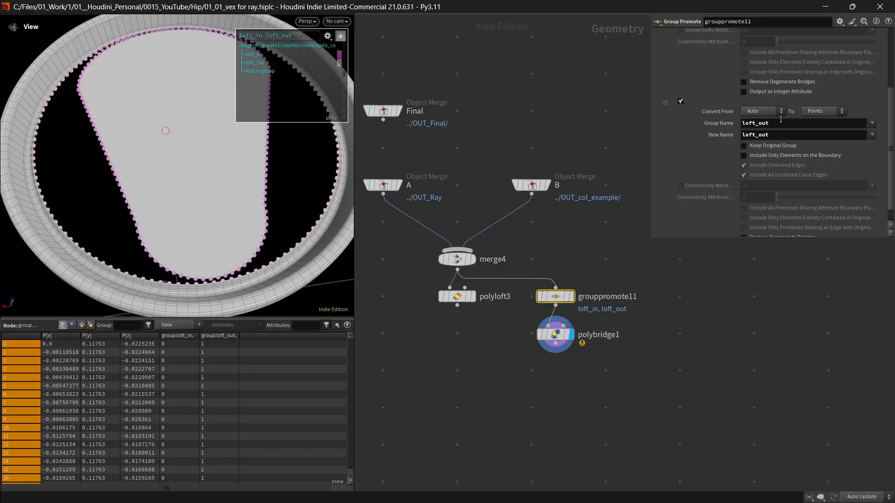
left_click(762, 111)
left_click(762, 139)
left_click(823, 111)
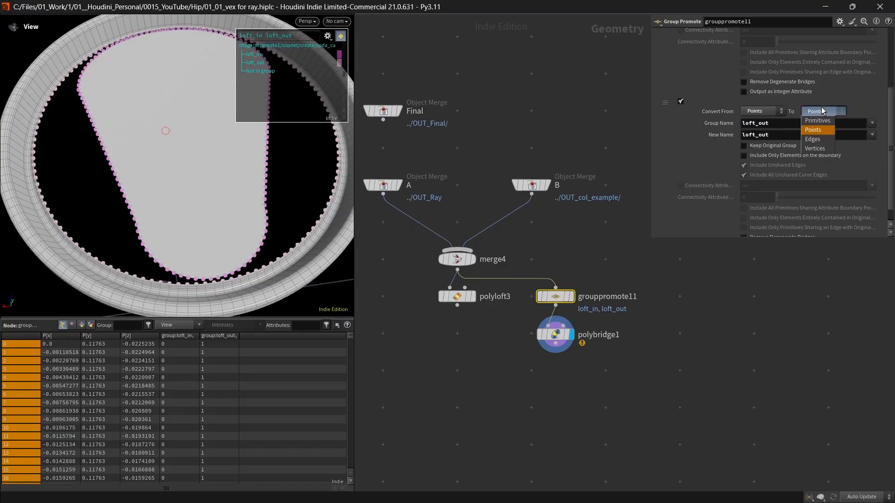
left_click(816, 149)
left_click(822, 111)
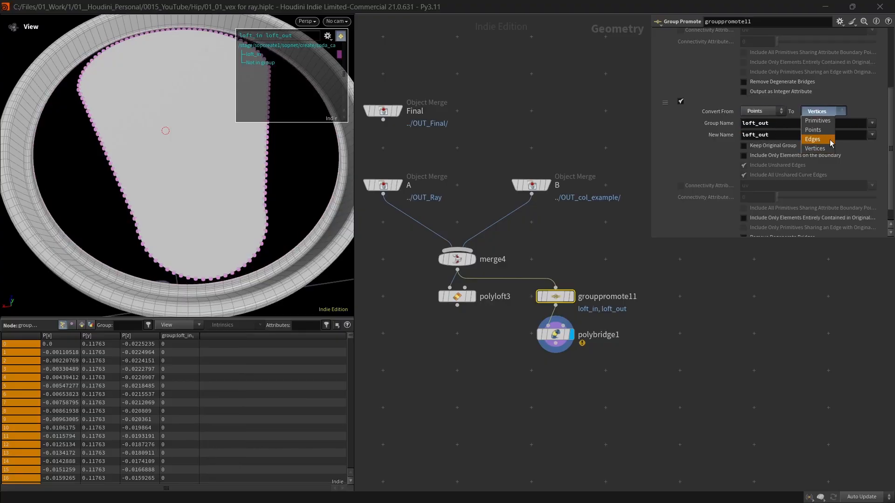
left_click(829, 139)
Set the Group Promote's loft_in promotion to convert from Points to Edges.
scroll(772, 93, "up", 5)
left_click(769, 57)
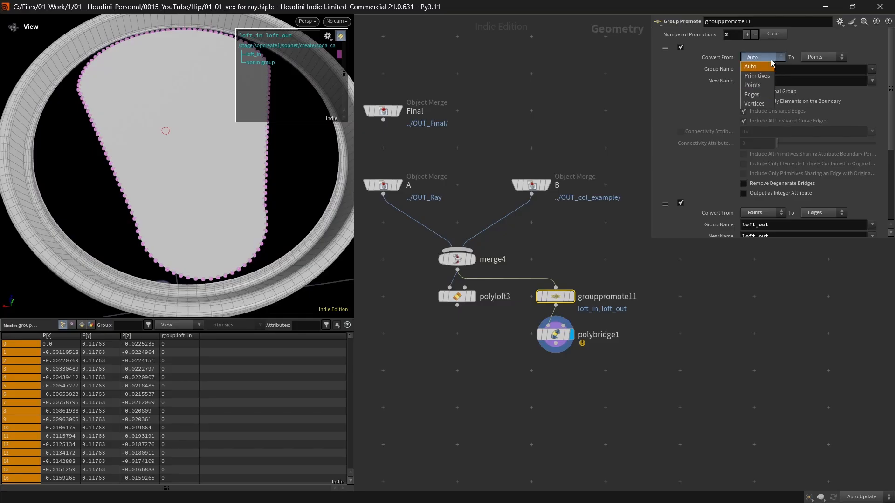
left_click(760, 84)
left_click(823, 57)
left_click(816, 85)
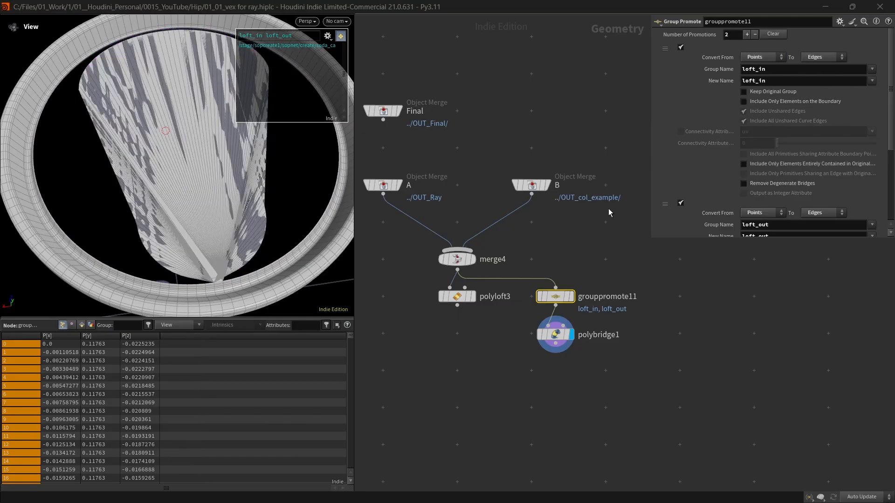
Show point numbers in the viewport and examine the PolyBridge geometry and numbering where the ring and opening shape come close.
middle_click_drag(555, 244, 568, 217)
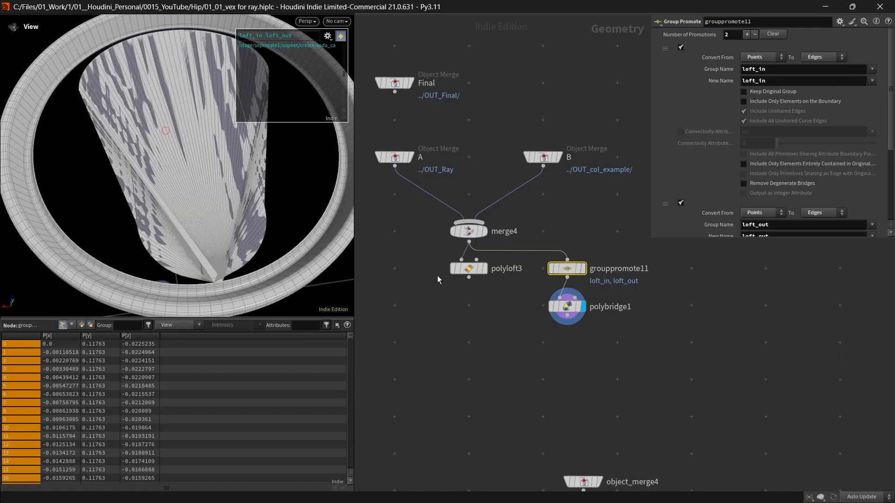
left_click_drag(257, 272, 256, 237)
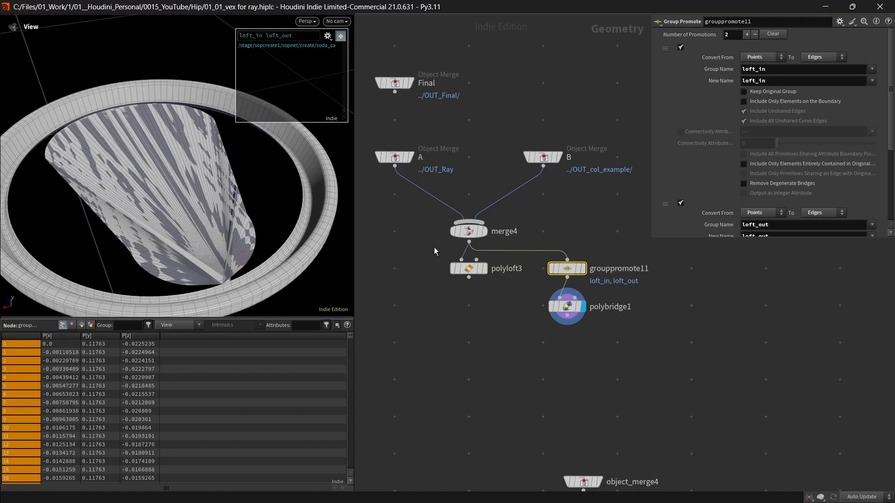
middle_click_drag(434, 252, 464, 271)
key("ctrl+shift+b")
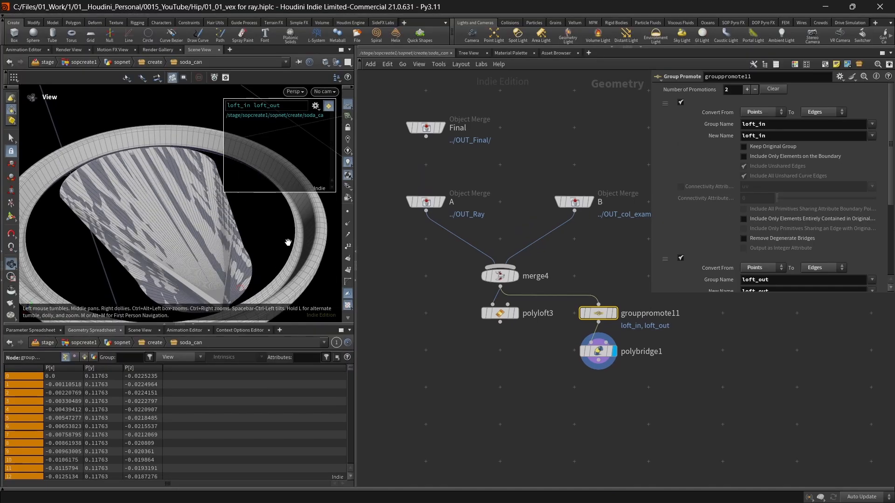
left_click(347, 248)
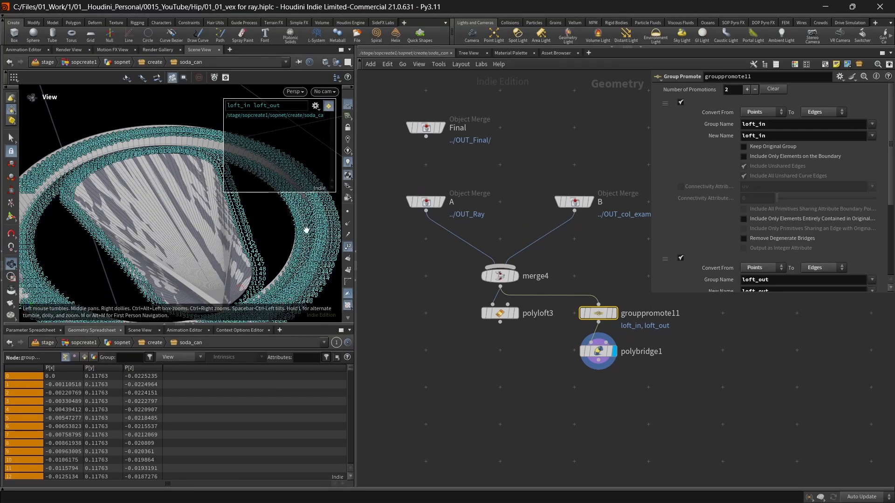
middle_click_drag(143, 239, 245, 237)
right_click_drag(167, 241, 148, 80)
left_click_drag(158, 186, 166, 242)
right_click_drag(166, 243, 156, 81)
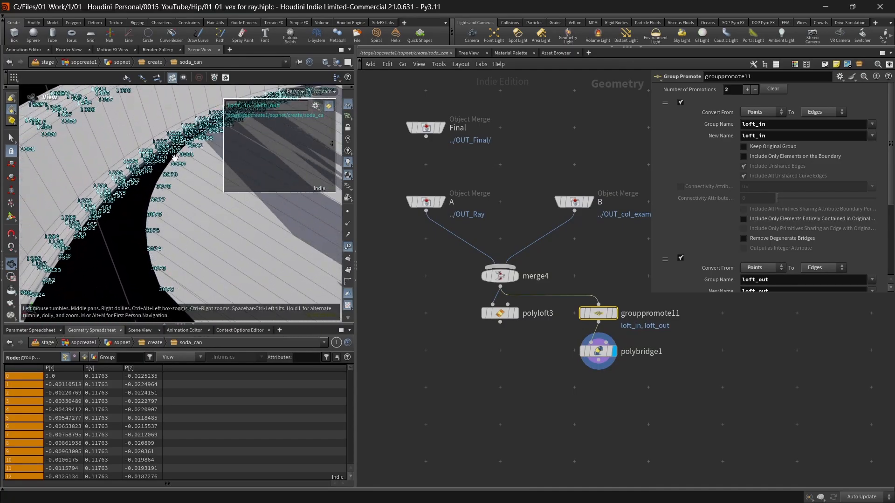
left_click_drag(174, 182, 162, 230)
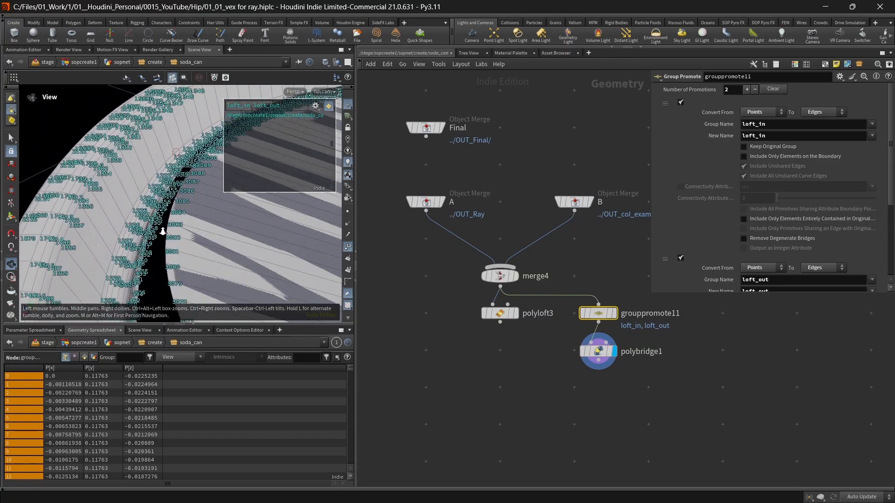
right_click_drag(162, 229, 173, 91)
Display the PolyLoft result, compare the point numbering on both sides of the gap, and hide the point numbers.
left_click(515, 313)
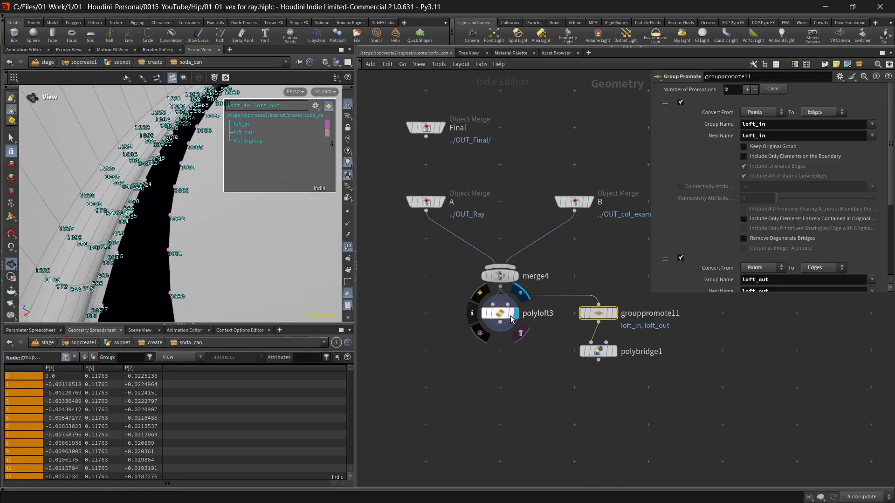
middle_click_drag(176, 216, 171, 197)
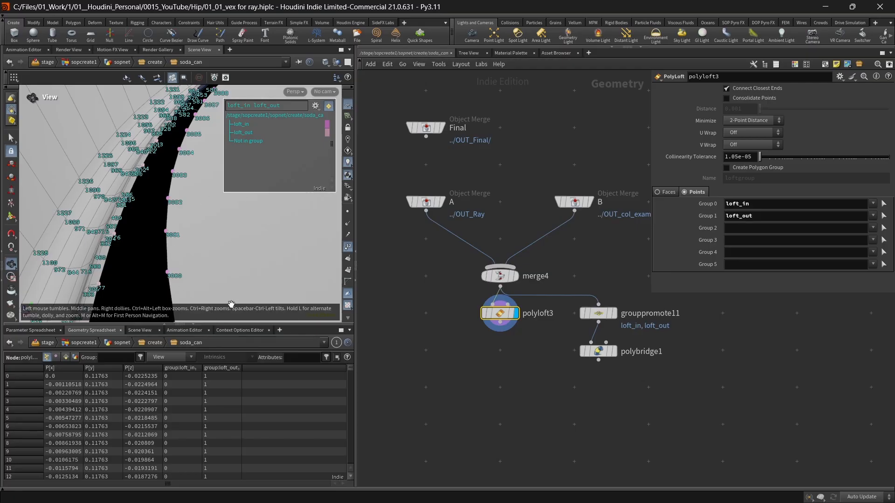
middle_click_drag(163, 239, 245, 158)
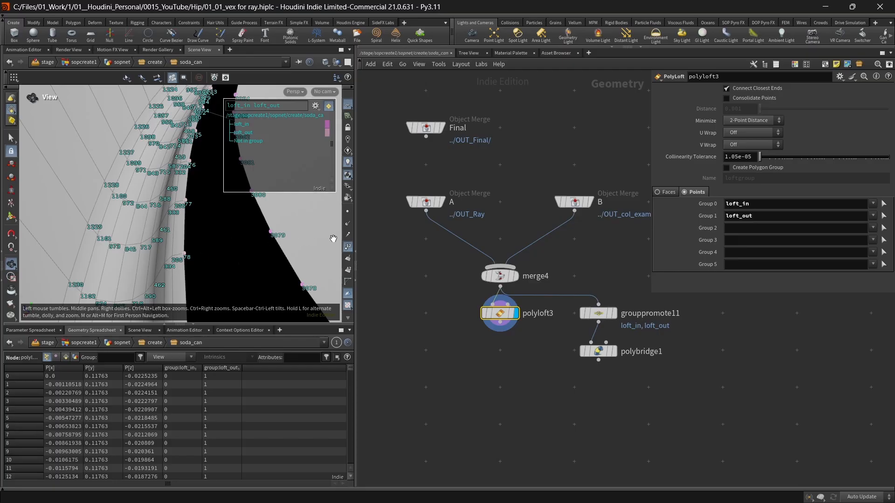
left_click_drag(171, 189, 201, 280)
mouse_move(511, 319)
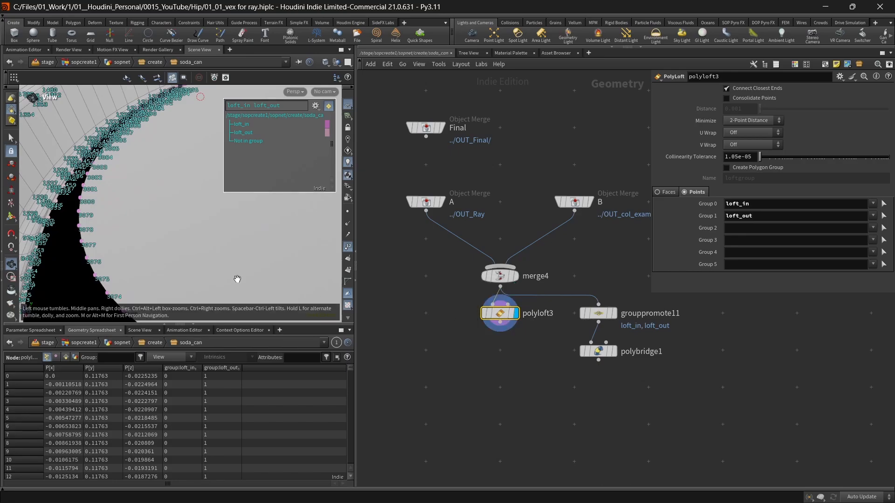
left_click_drag(154, 200, 179, 222)
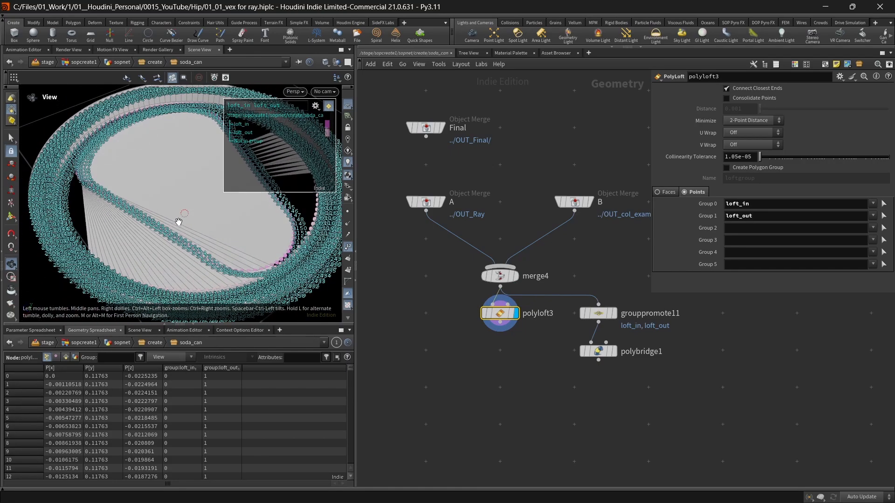
left_click(348, 247)
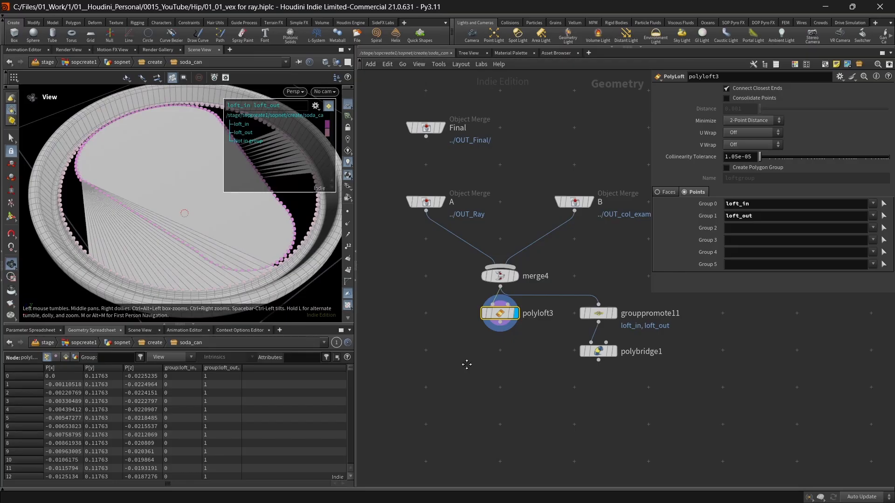
Detach node A from the merge, place it above the normals wrangle, and connect it to the wrangle's first input.
middle_click_drag(467, 365, 486, 251)
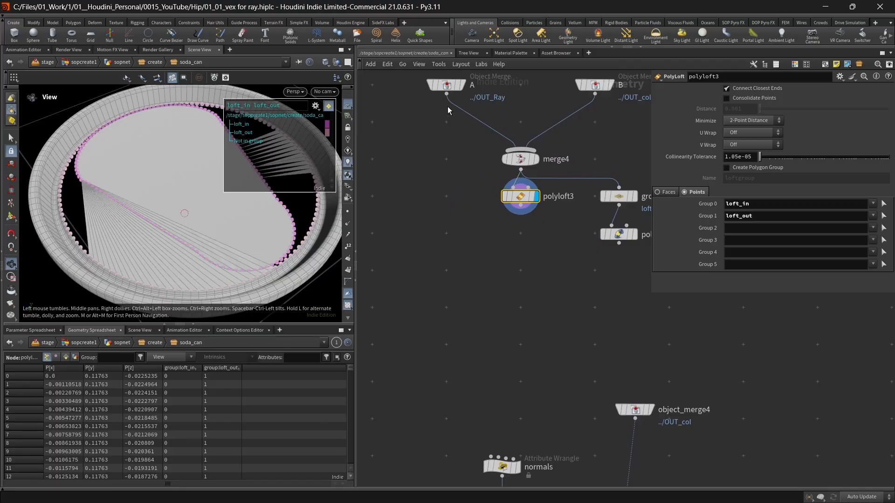
left_click_drag(450, 85, 499, 394)
middle_click_drag(546, 381, 541, 342)
scroll(526, 345, "up", 3)
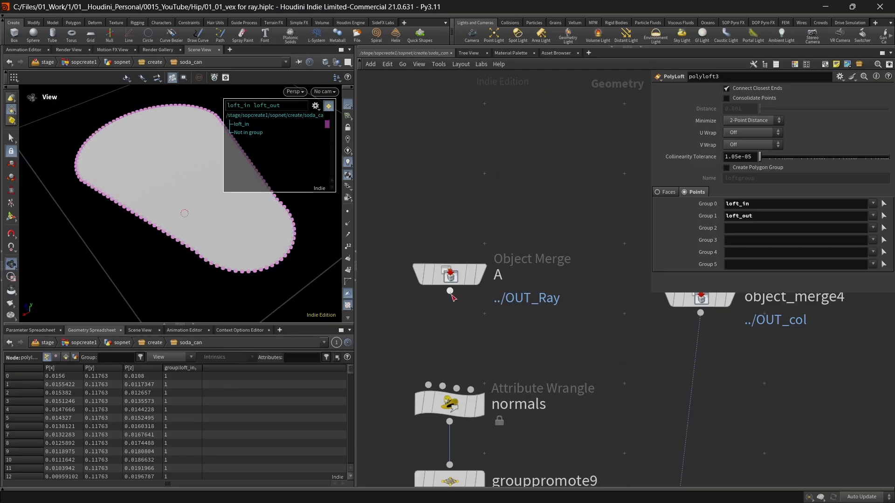
left_click_drag(450, 291, 429, 385)
Review the node chain from the normals wrangle to ray2 and display the ray2 projection result with its parameters.
middle_click_drag(526, 357, 505, 172)
scroll(548, 184, "down", 1)
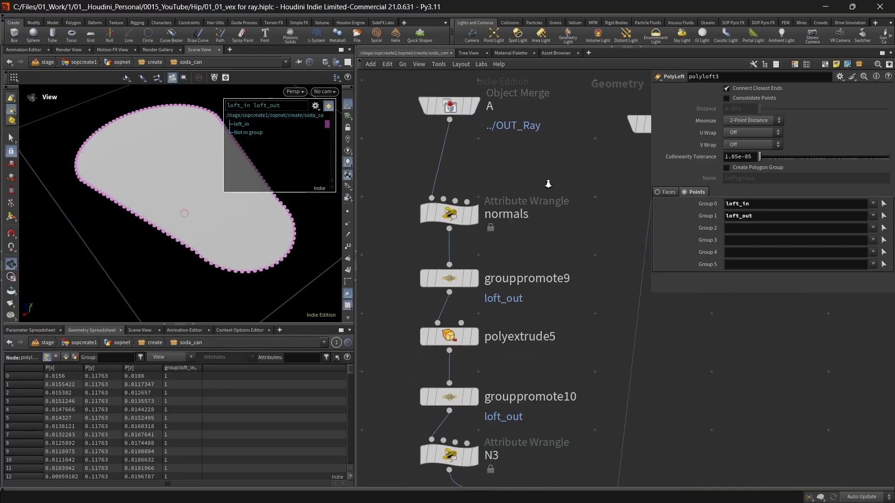
middle_click_drag(583, 372, 564, 240)
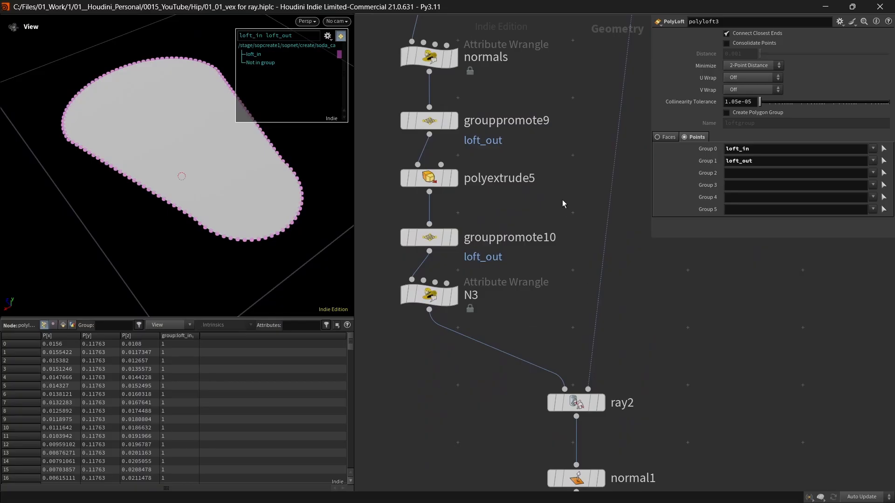
middle_click_drag(562, 200, 546, 378)
scroll(545, 354, "down", 3)
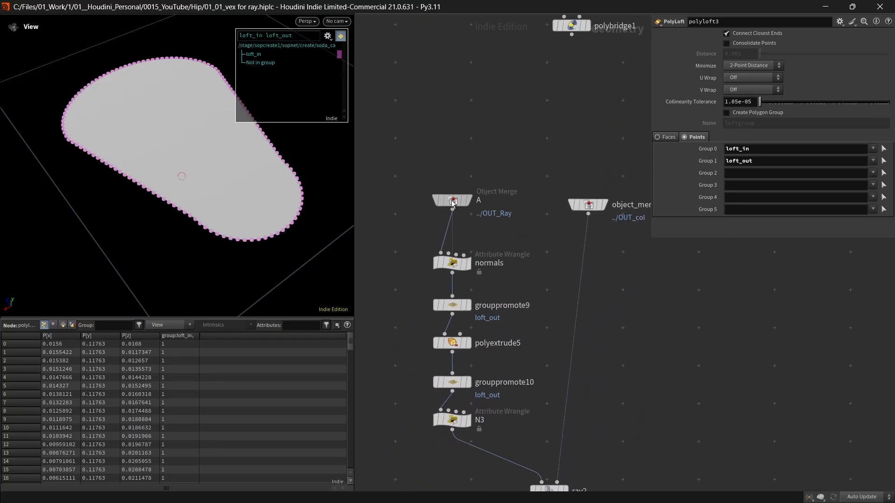
middle_click_drag(619, 410, 605, 324)
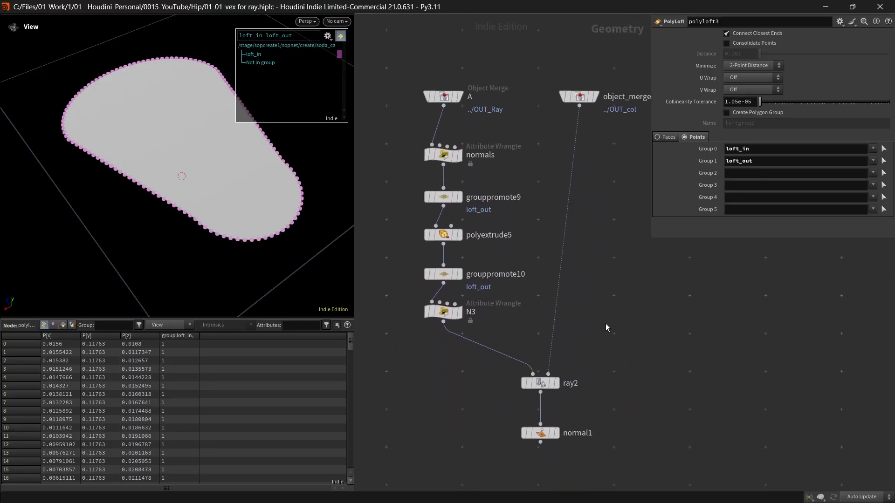
left_click(559, 383)
left_click(540, 383)
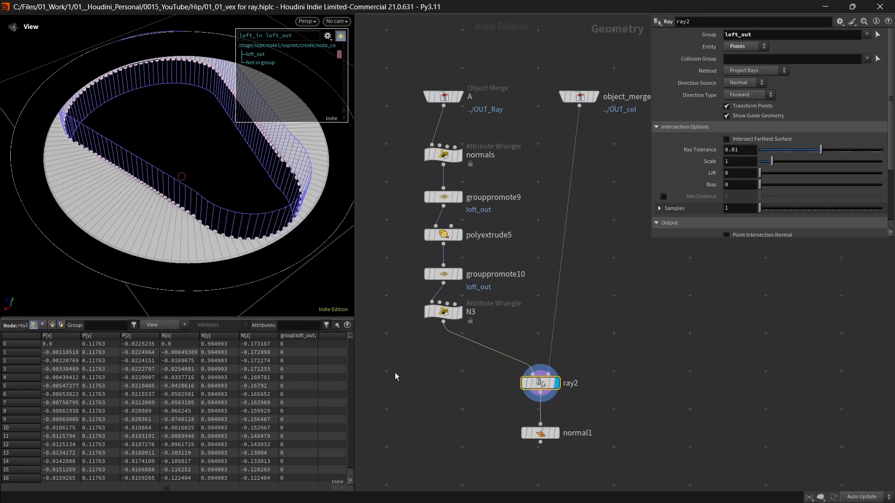
Display and select the Final object merge to examine the finished geometry, and return to the ray node chain.
middle_click_drag(535, 135, 532, 490)
left_click(459, 239)
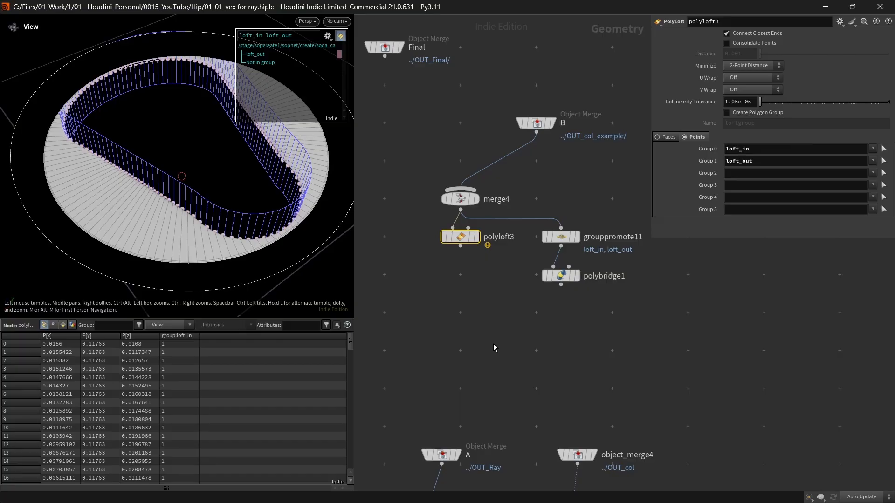
middle_click_drag(493, 343, 529, 344)
left_click(439, 47)
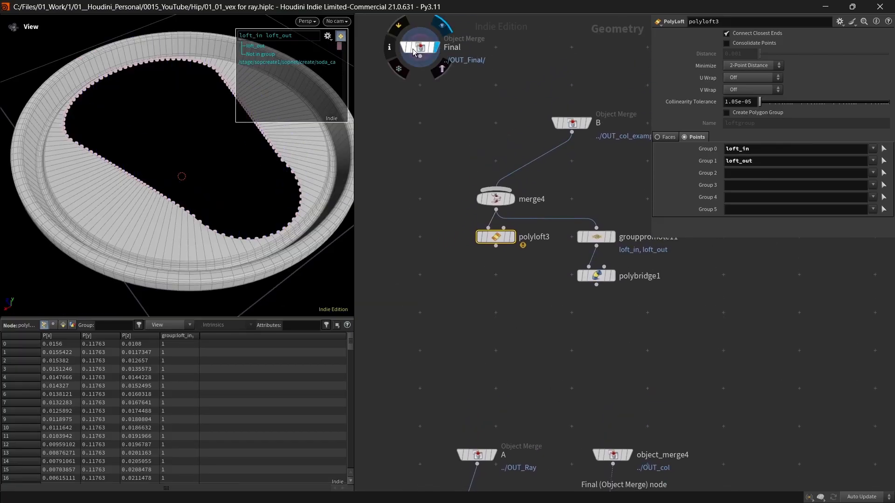
left_click(431, 48)
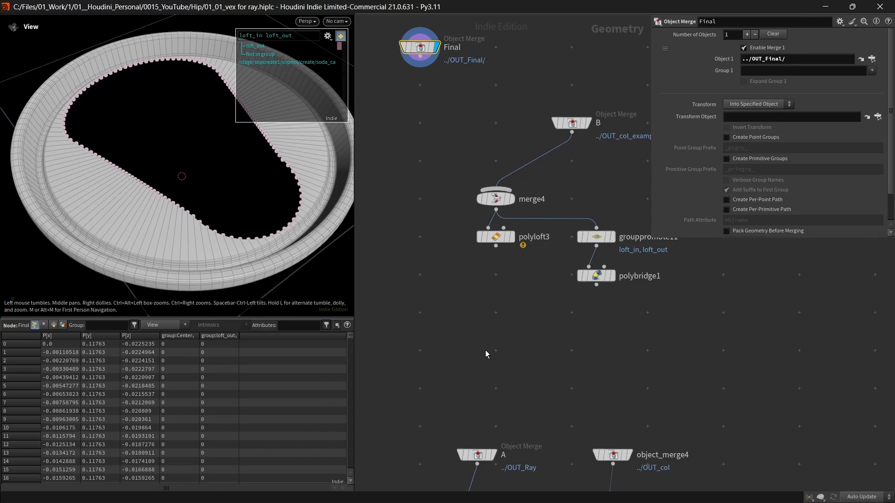
middle_click_drag(488, 348, 496, 103)
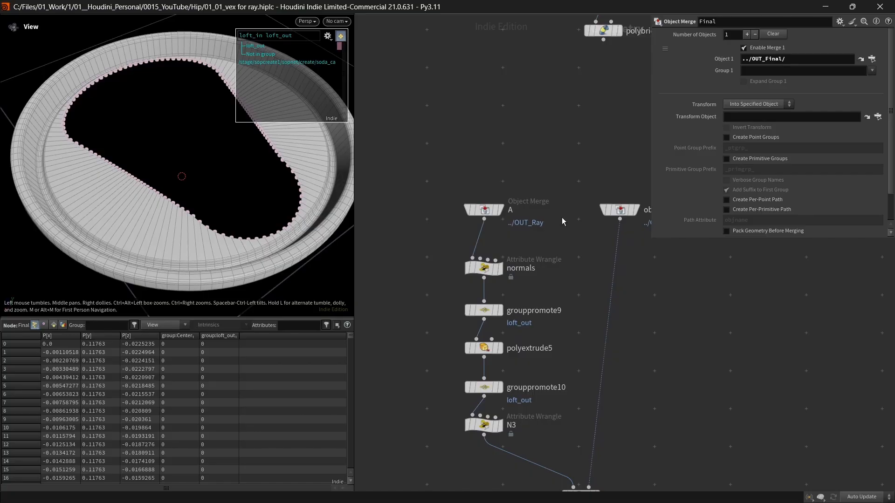
Check the source settings of object merge A, and display the ray2 result with its parameters.
left_click(494, 209)
middle_click_drag(576, 316, 554, 244)
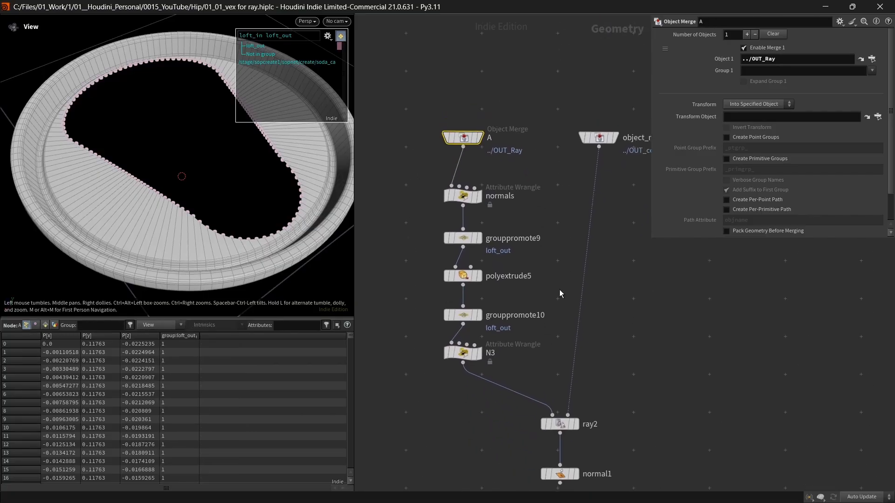
left_click(561, 427)
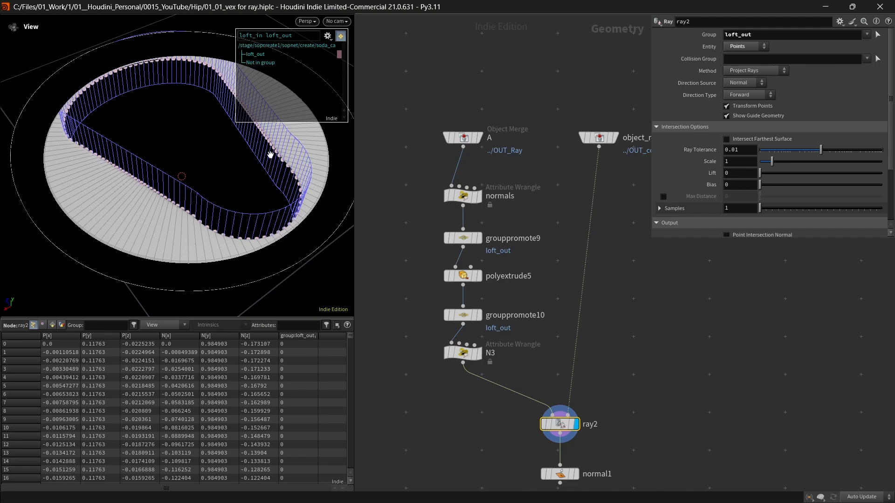
Open the normals wrangle's code, highlight @P, and examine the lid's position relative to the scene origin.
left_click(474, 202)
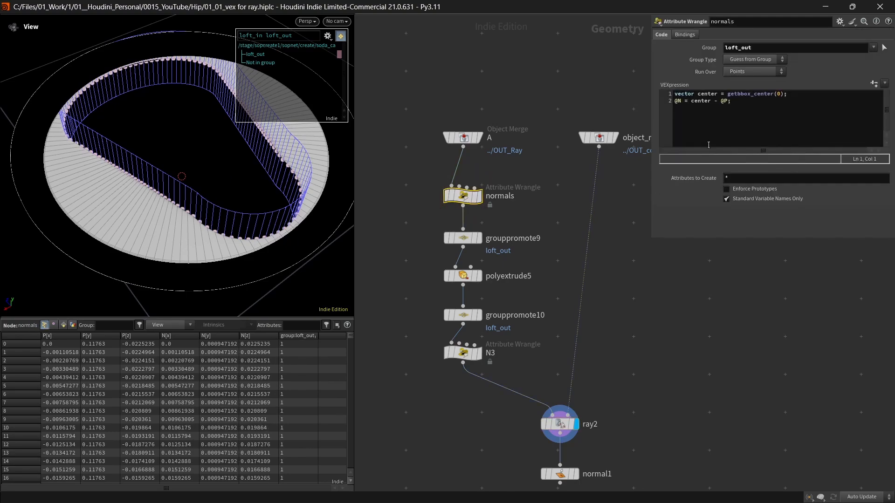
double_click(731, 103)
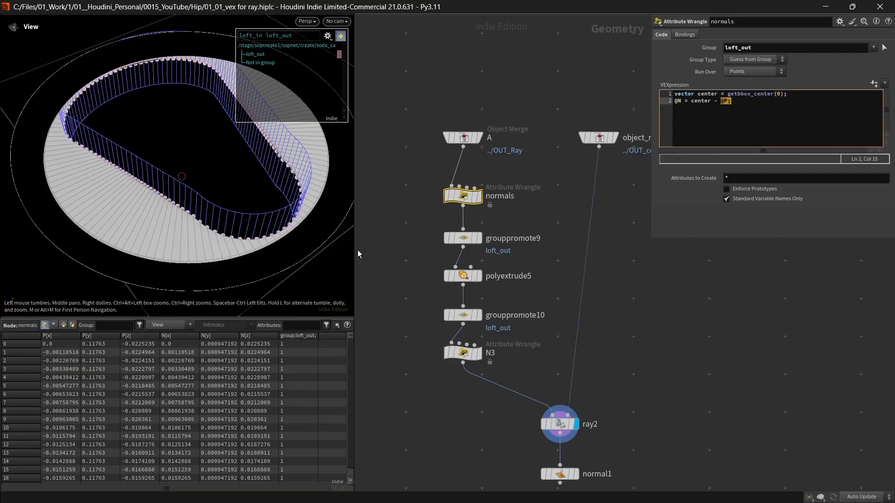
middle_click_drag(193, 247, 167, 159)
right_click_drag(167, 159, 161, 276)
middle_click_drag(163, 264, 162, 224)
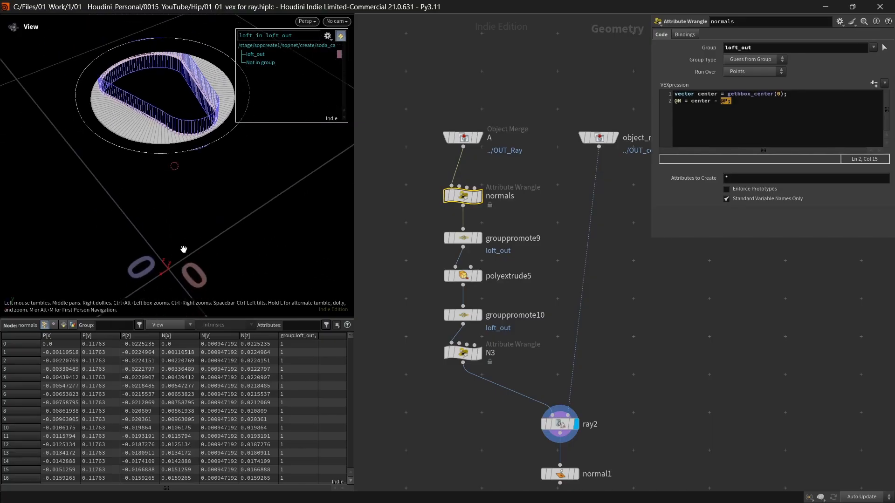
middle_click_drag(190, 135, 187, 188)
right_click_drag(187, 188, 181, 86)
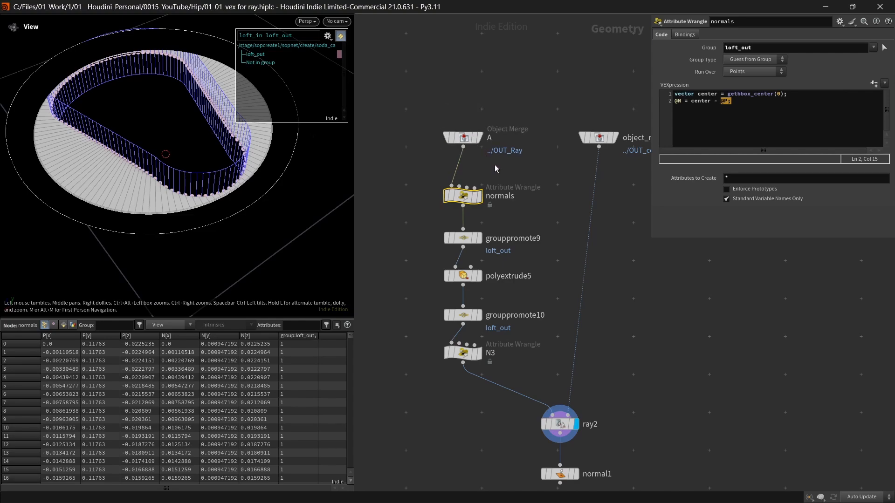
Highlight getbbox_center(0) and the center - @P expression in the normals wrangle code to review the calculation.
left_click(776, 95)
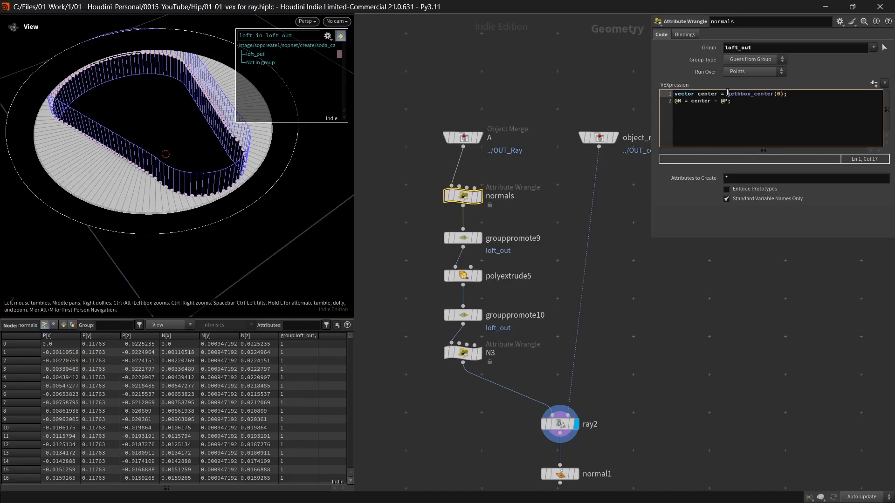
left_click_drag(727, 93, 784, 94)
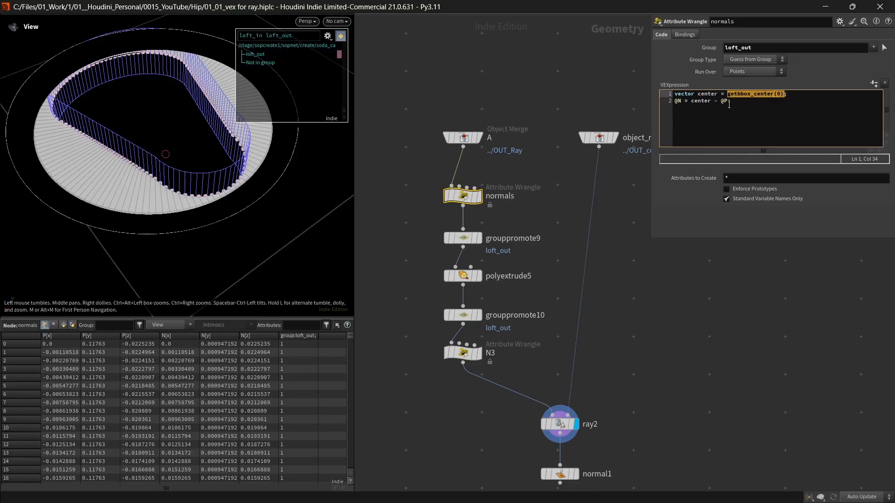
left_click_drag(691, 102, 734, 101)
left_click(754, 101)
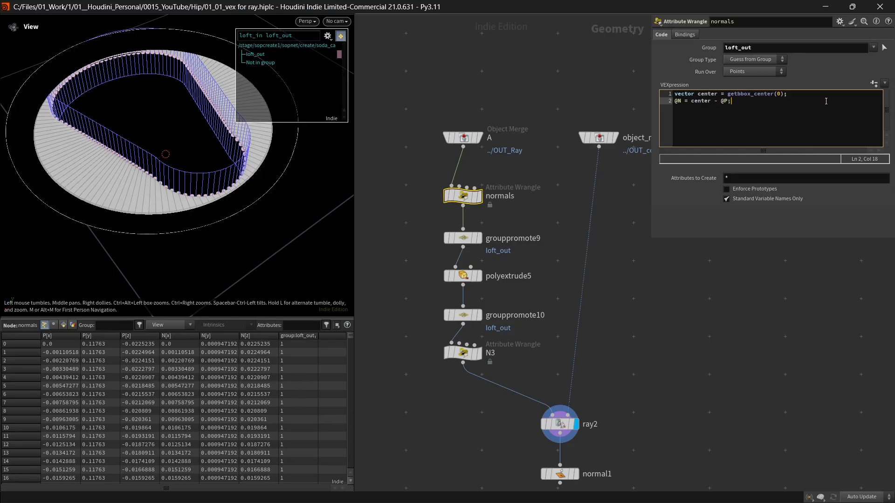
Display the normals wrangle output, visualize its N point attribute from the node info, and examine the vectors from a lower angle.
left_click(477, 196)
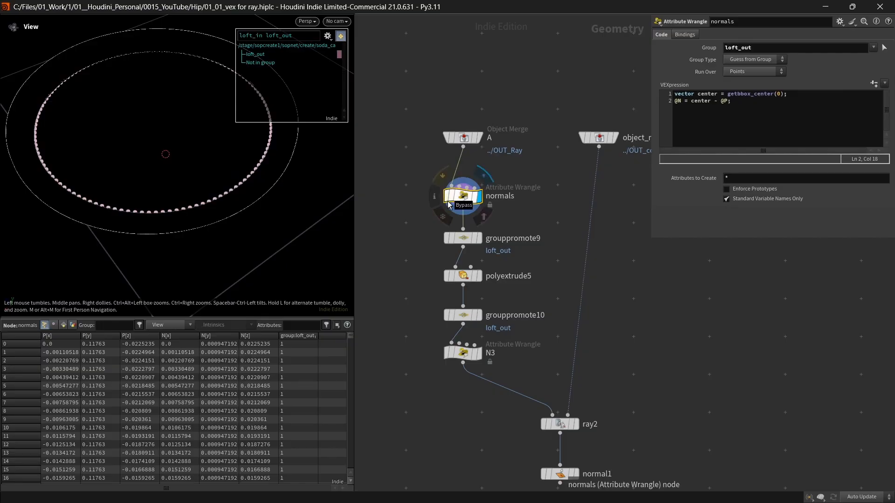
left_click(433, 198)
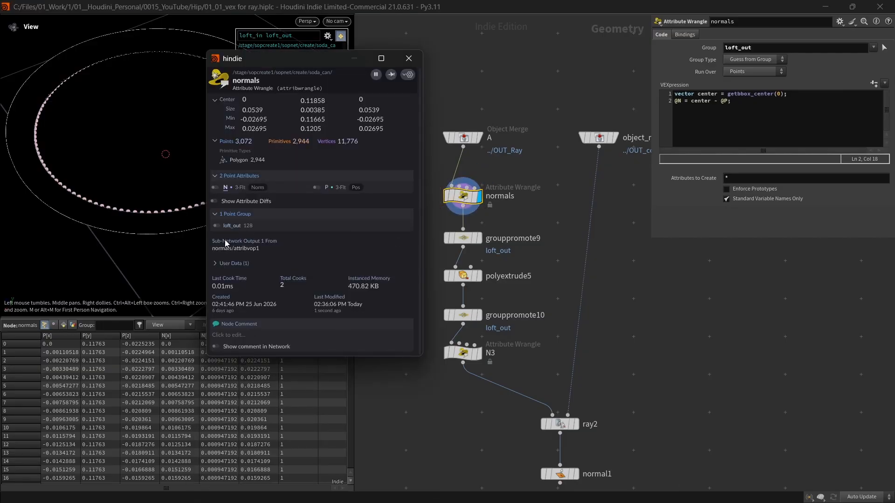
left_click(214, 187)
left_click(409, 58)
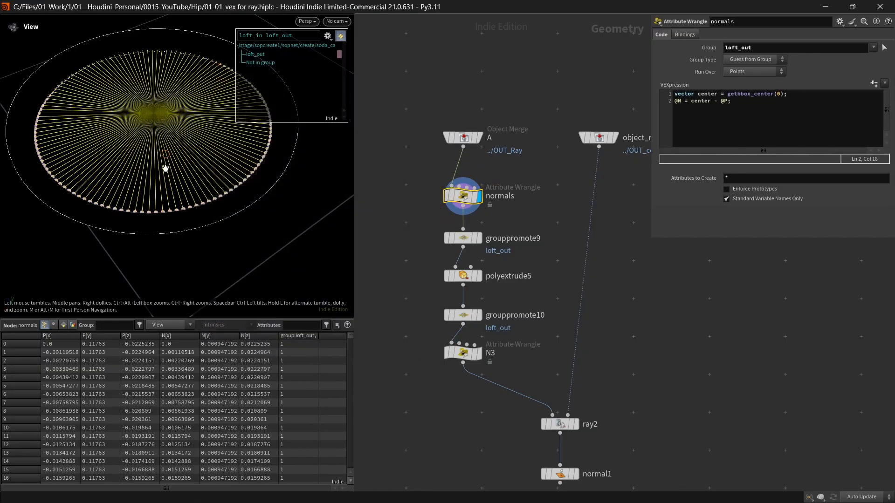
left_click_drag(122, 186, 124, 157)
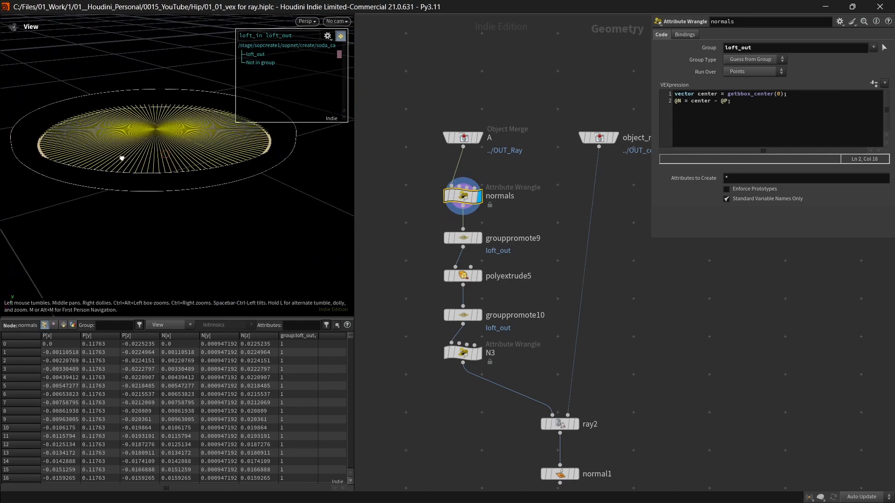
Display the results of polyextrude5, grouppromote10 and N3 in turn, checking the polyextrude5 parameters and the N3 wrangle code.
middle_click_drag(616, 385, 619, 387)
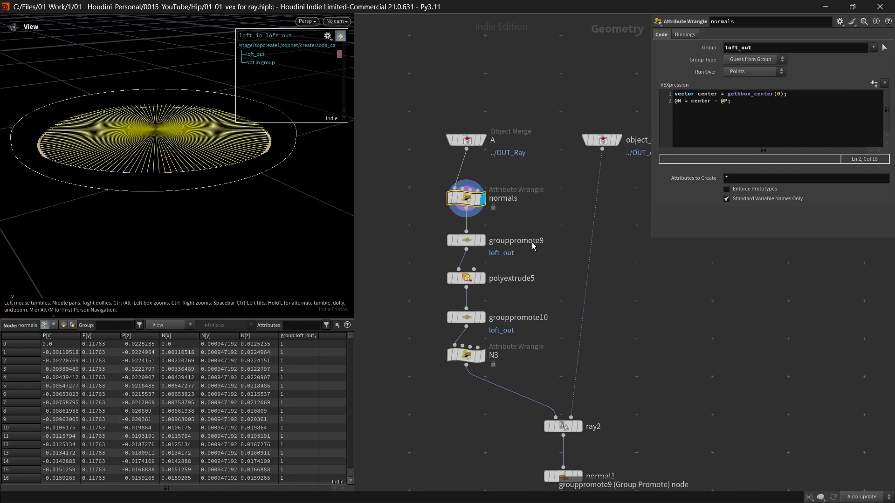
mouse_move(471, 242)
left_click(466, 279)
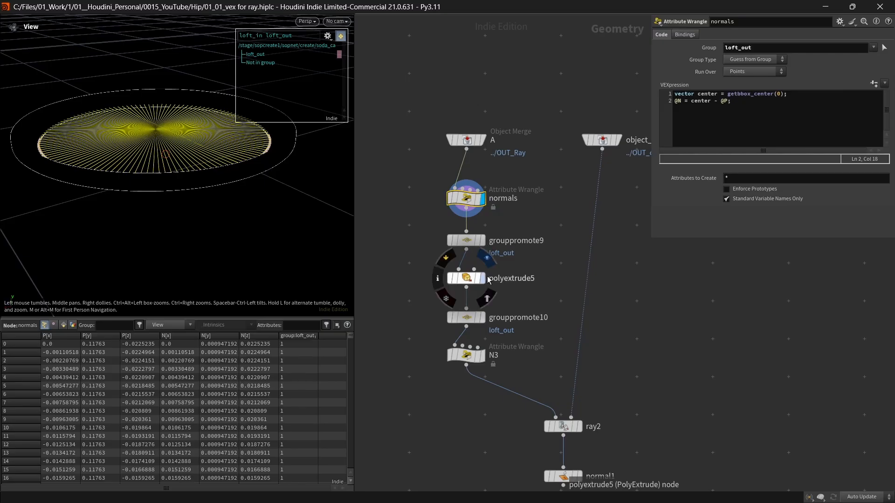
left_click(482, 278)
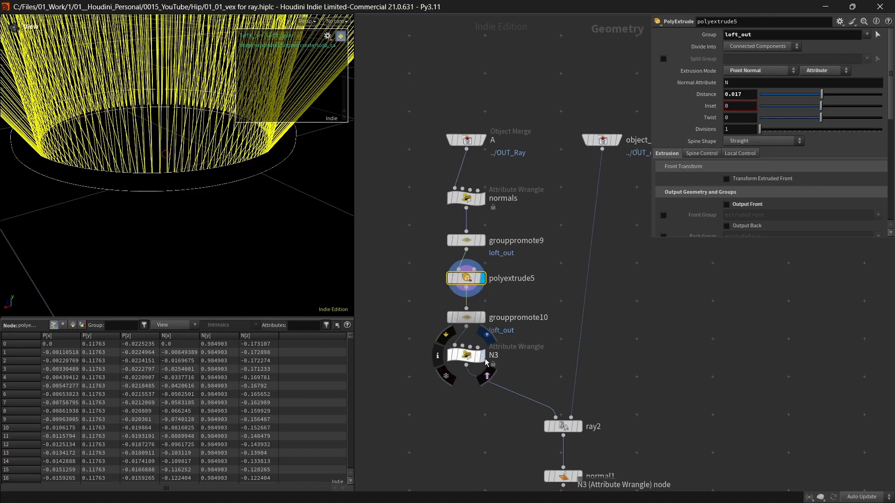
left_click(483, 318)
left_click(484, 358)
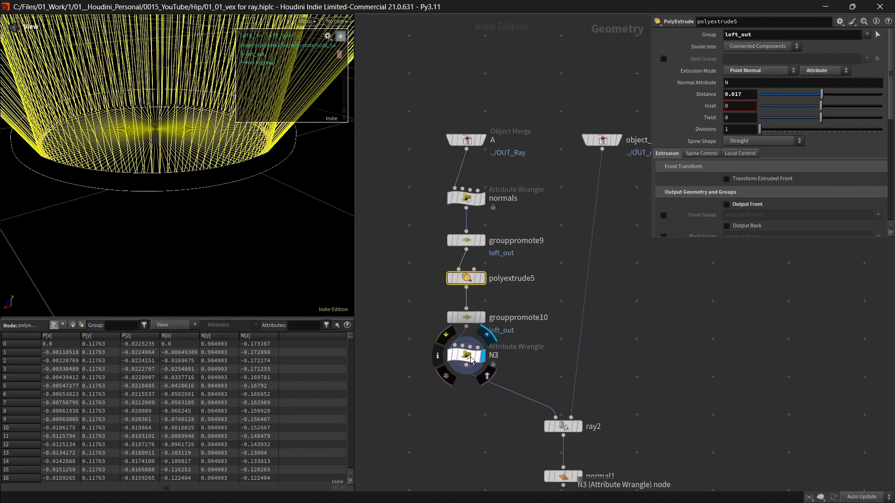
left_click(470, 356)
Display and select ray2 to review its projection settings, and hide the normal vectors.
middle_click_drag(569, 373, 555, 289)
scroll(555, 289, "down", 3)
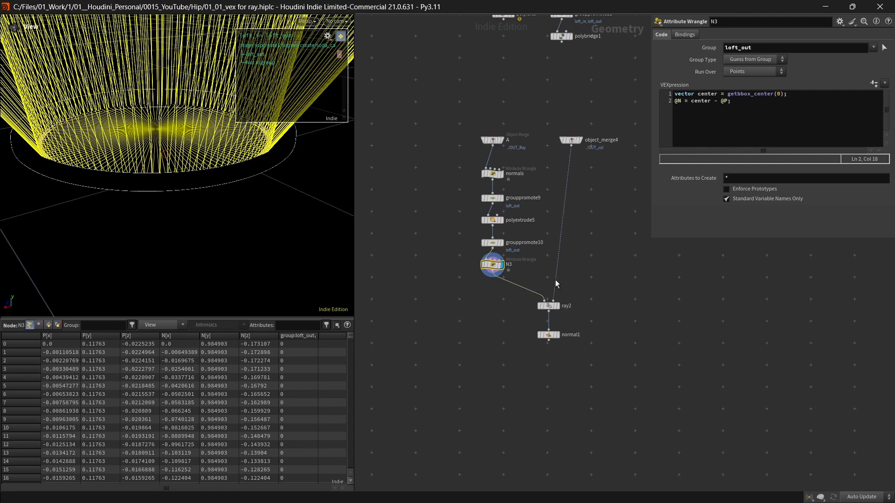
scroll(536, 308, "up", 3)
left_click(589, 297)
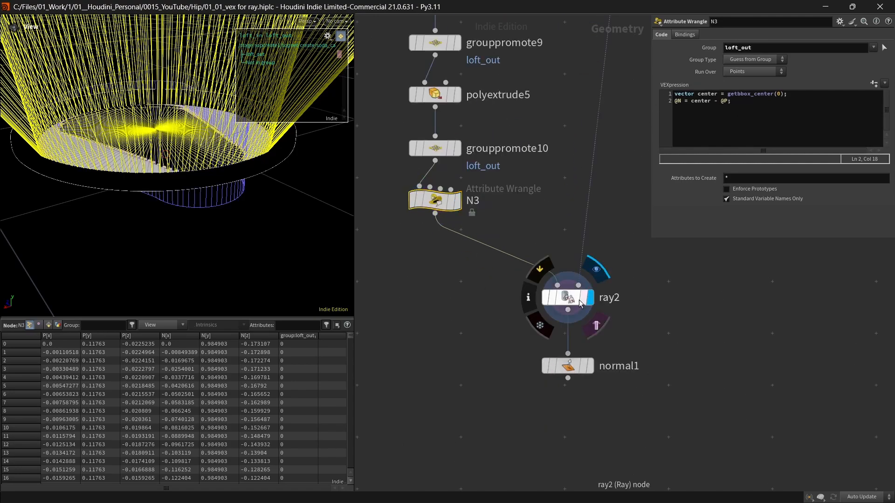
left_click(566, 297)
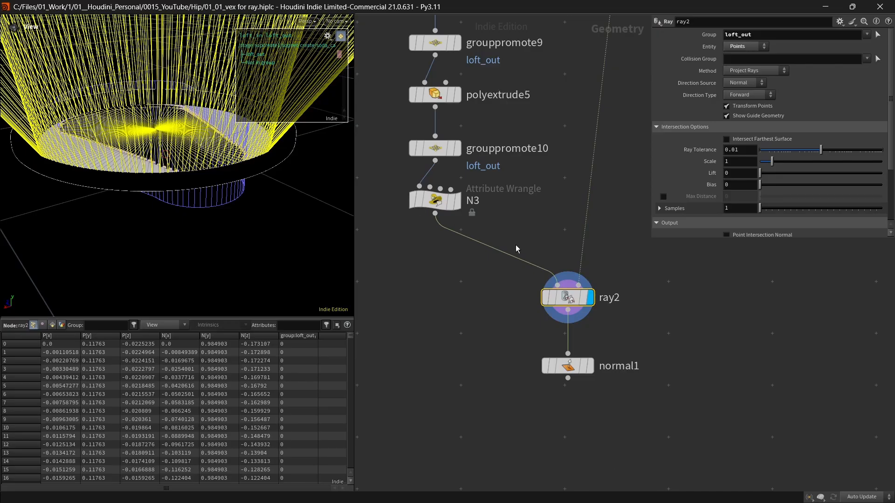
mouse_move(534, 299)
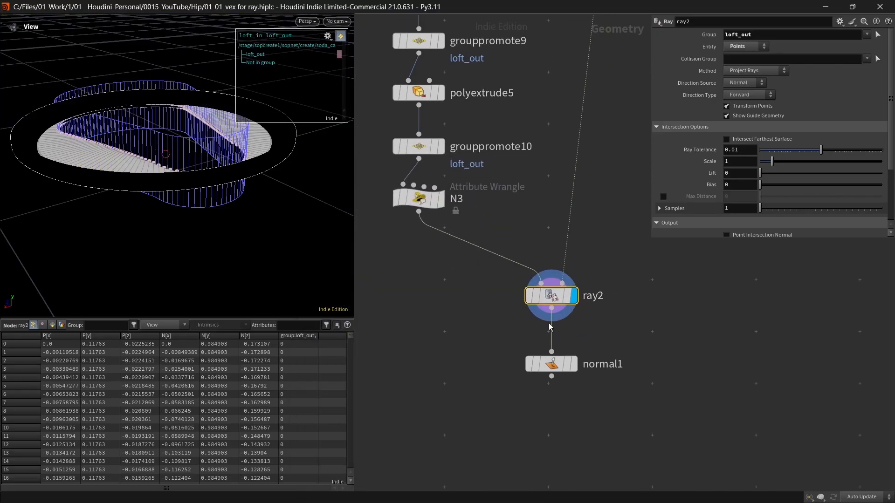
Display and select the normal1 node, and examine the resulting lid opening and the node chain leading to it.
left_click(574, 365)
left_click(553, 365)
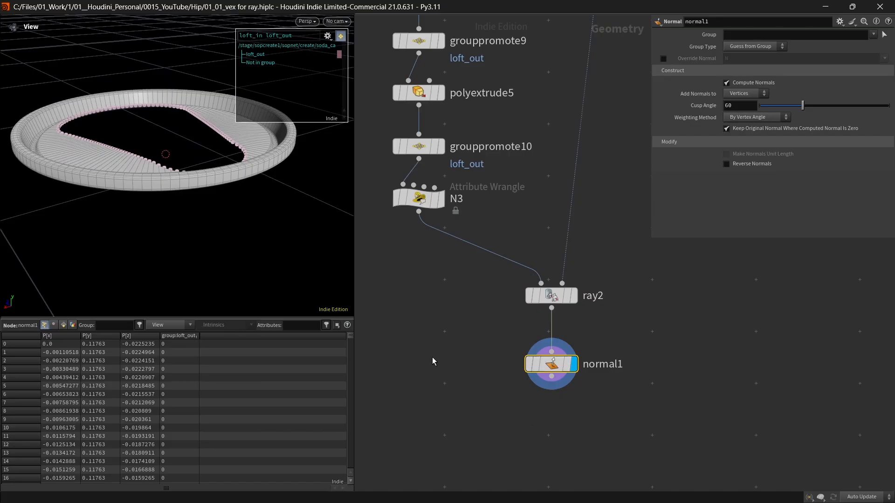
mouse_move(137, 182)
left_mouse_down()
mouse_move(123, 158)
mouse_move(128, 193)
mouse_move(126, 176)
left_mouse_up()
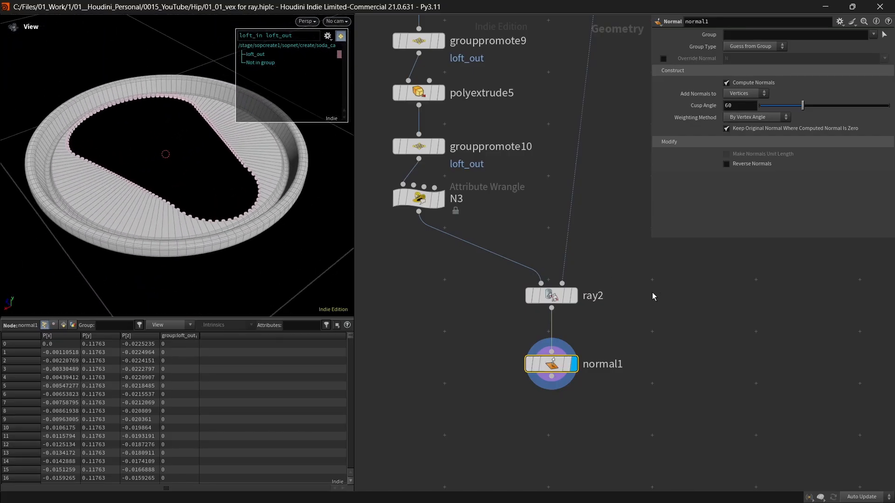
middle_click_drag(551, 193, 569, 242)
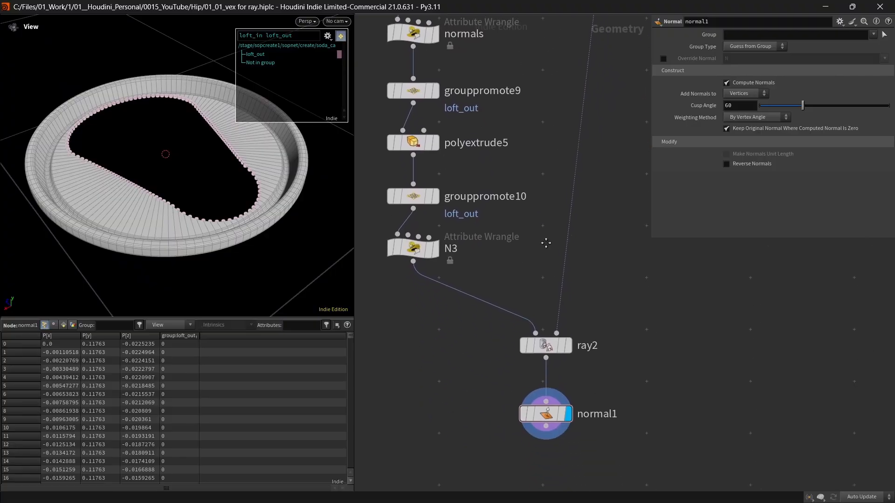
scroll(612, 322, "down", 2)
middle_click_drag(615, 270, 591, 283)
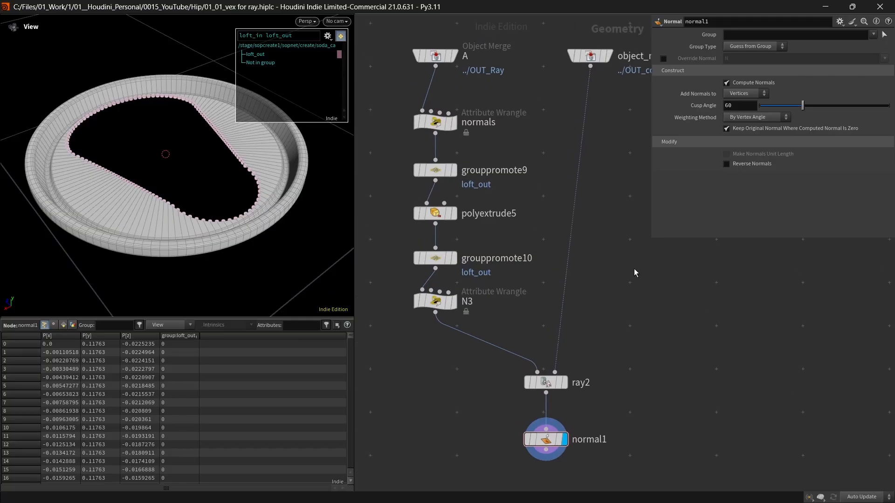